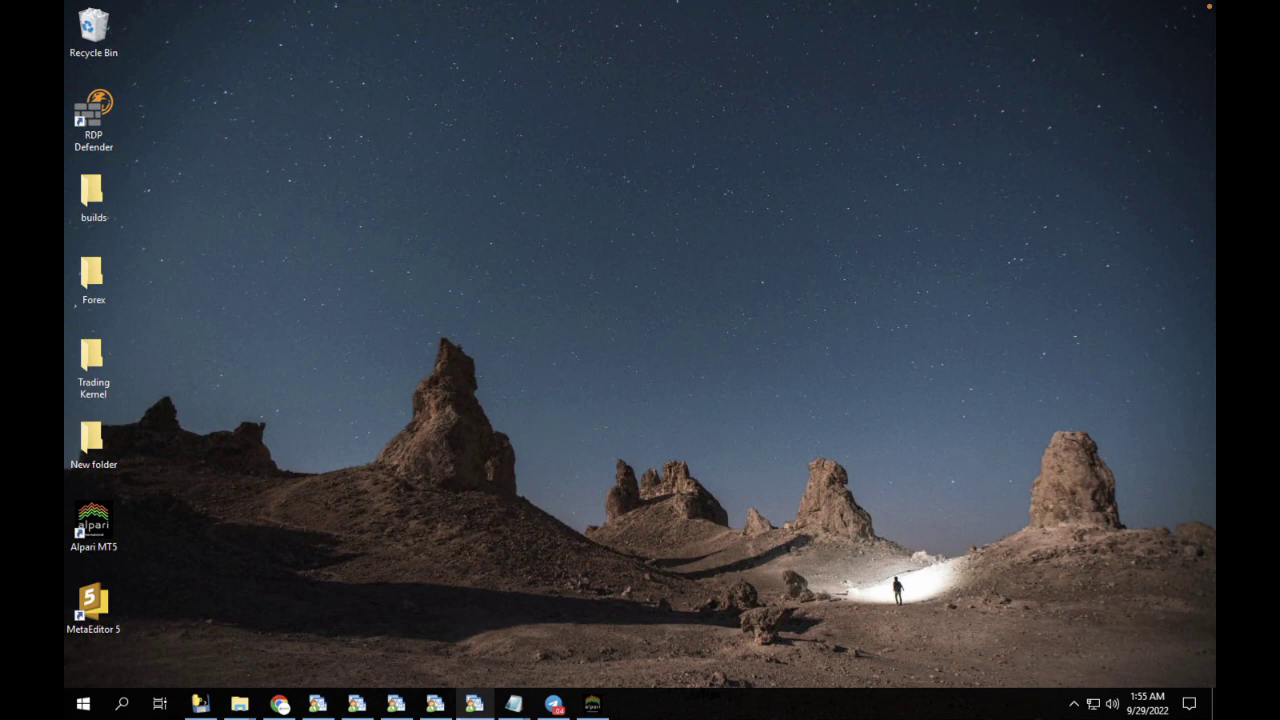
# Switch to the Trading Kernel downloads page in Chrome and review the list of purchased product files, including Profit Lock Systems and Forex Fury.
pyautogui.click(473, 706)
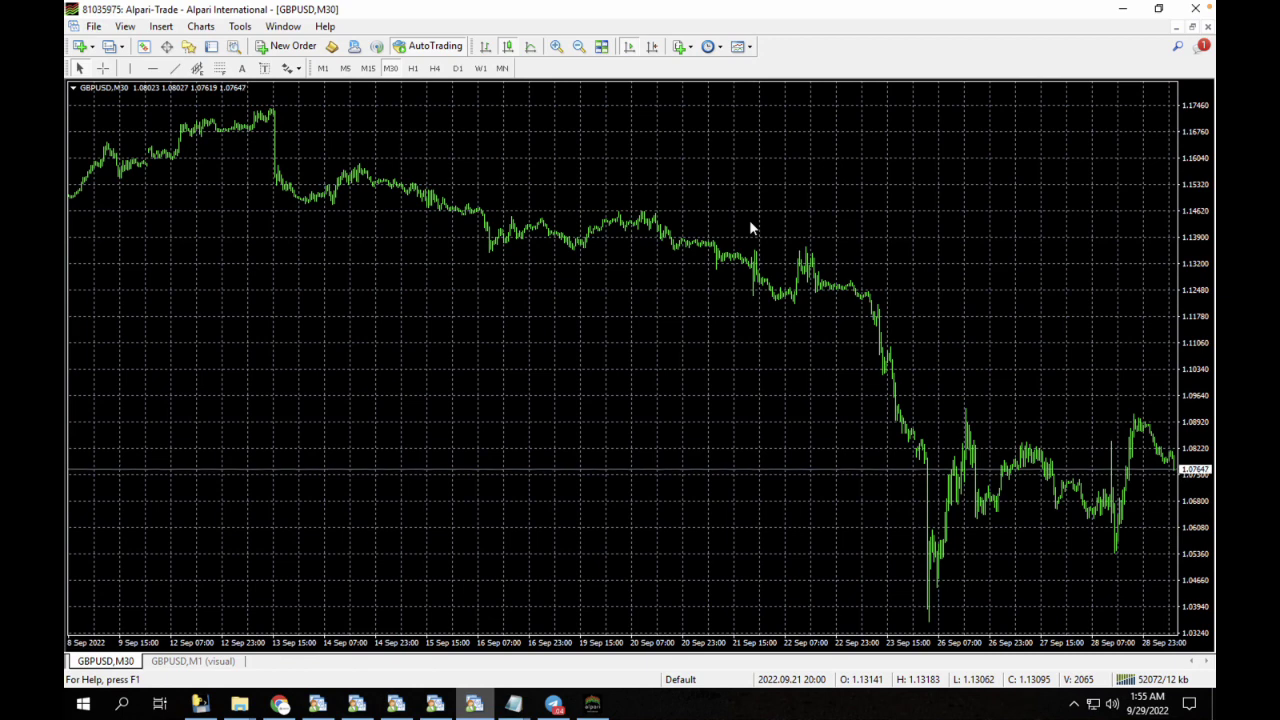
pyautogui.click(280, 706)
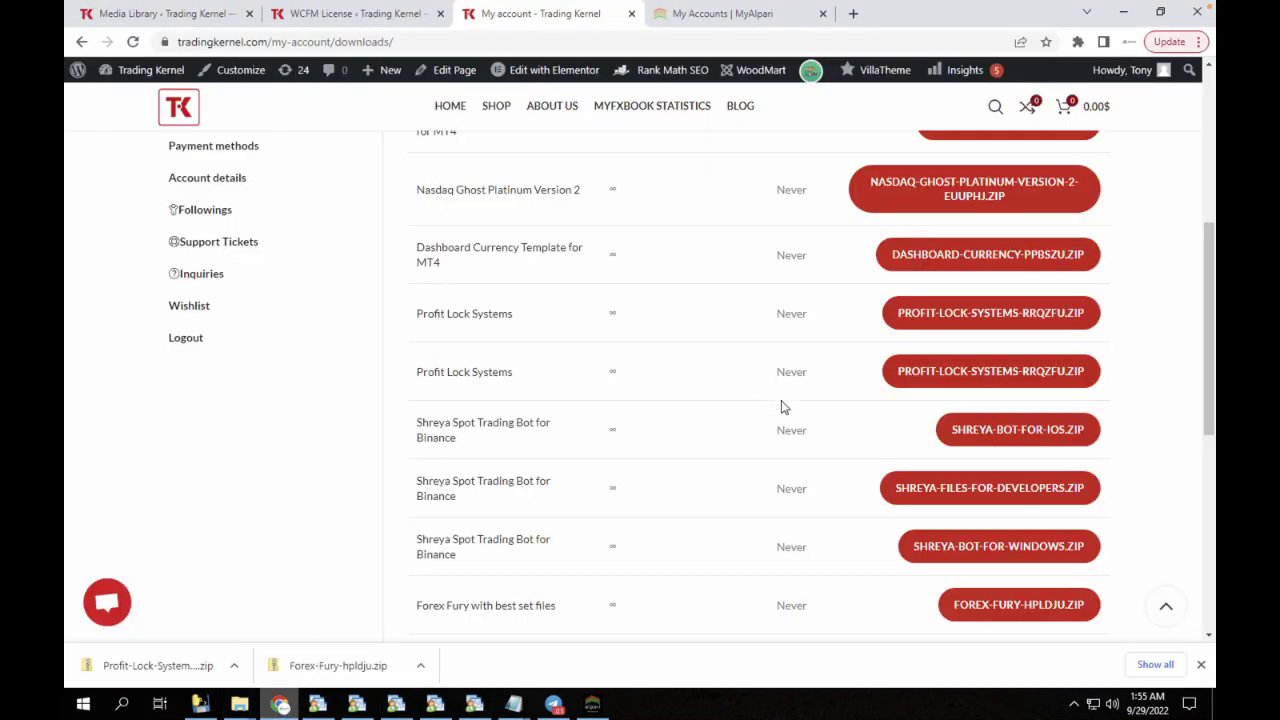
pyautogui.scroll(3, 783, 407)
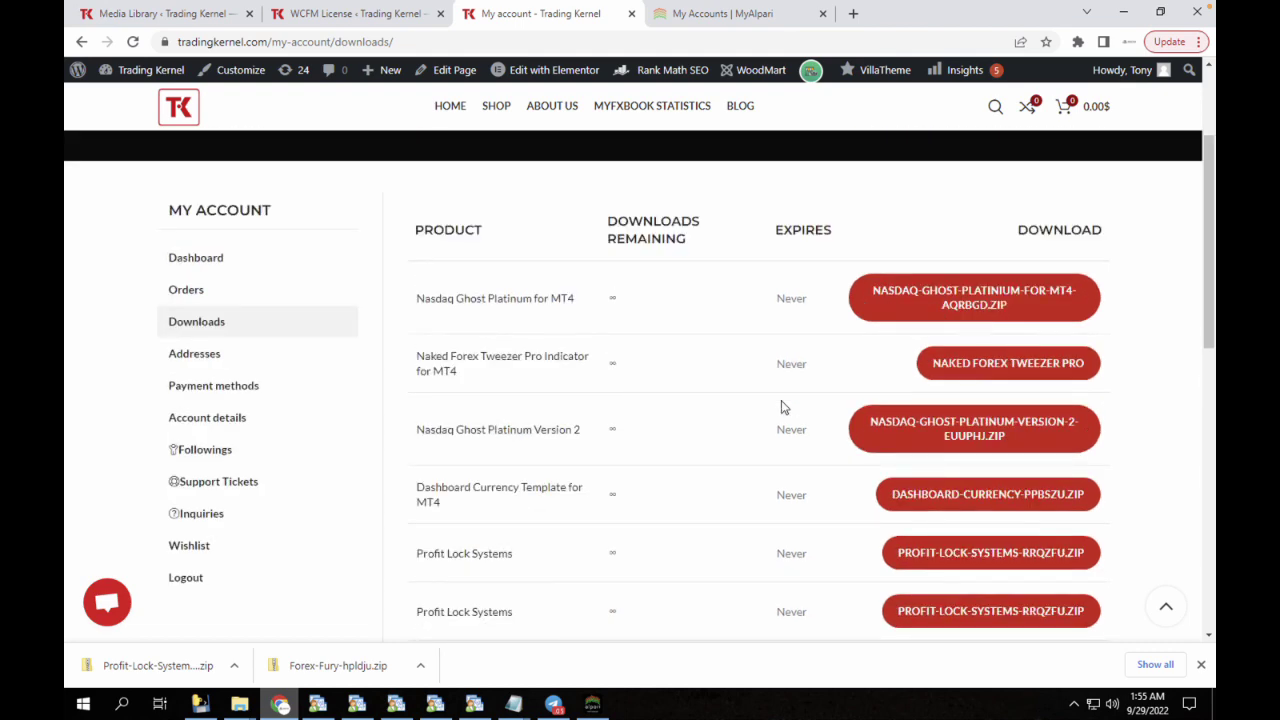
pyautogui.scroll(-3, 783, 407)
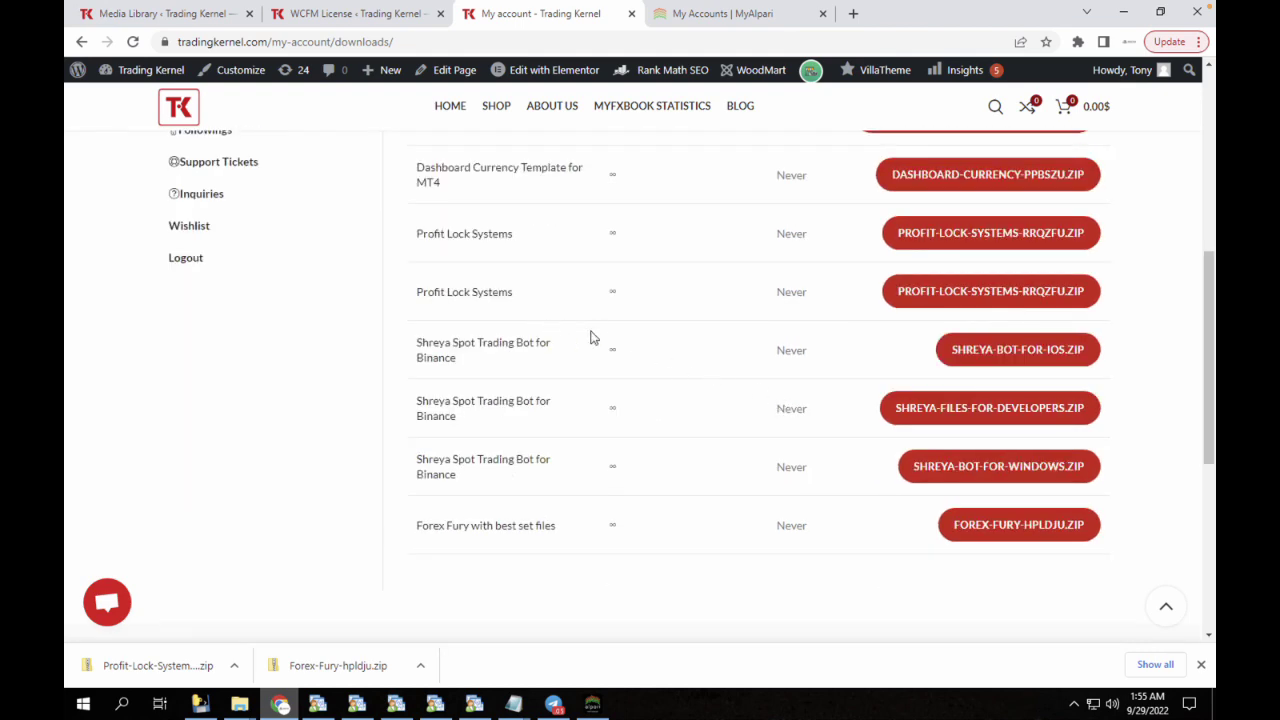
pyautogui.moveTo(1204, 364); pyautogui.dragTo(1209, 345)
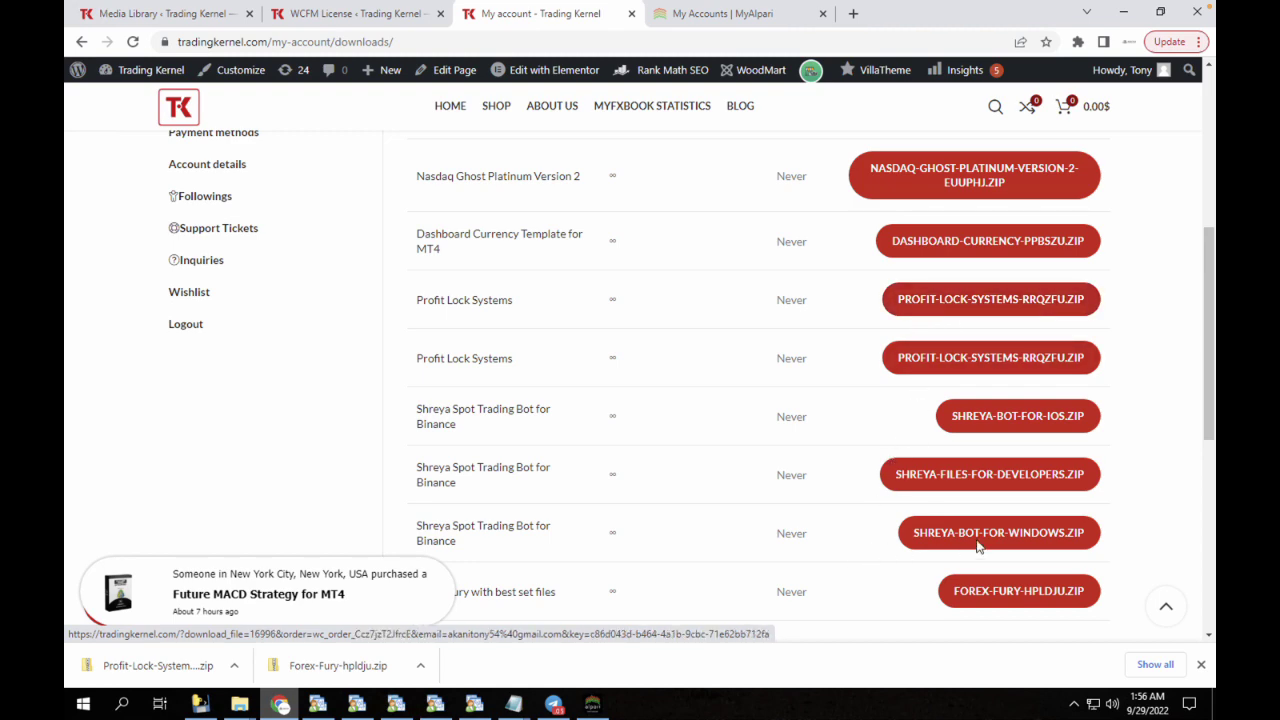
pyautogui.moveTo(1213, 384); pyautogui.dragTo(1214, 255)
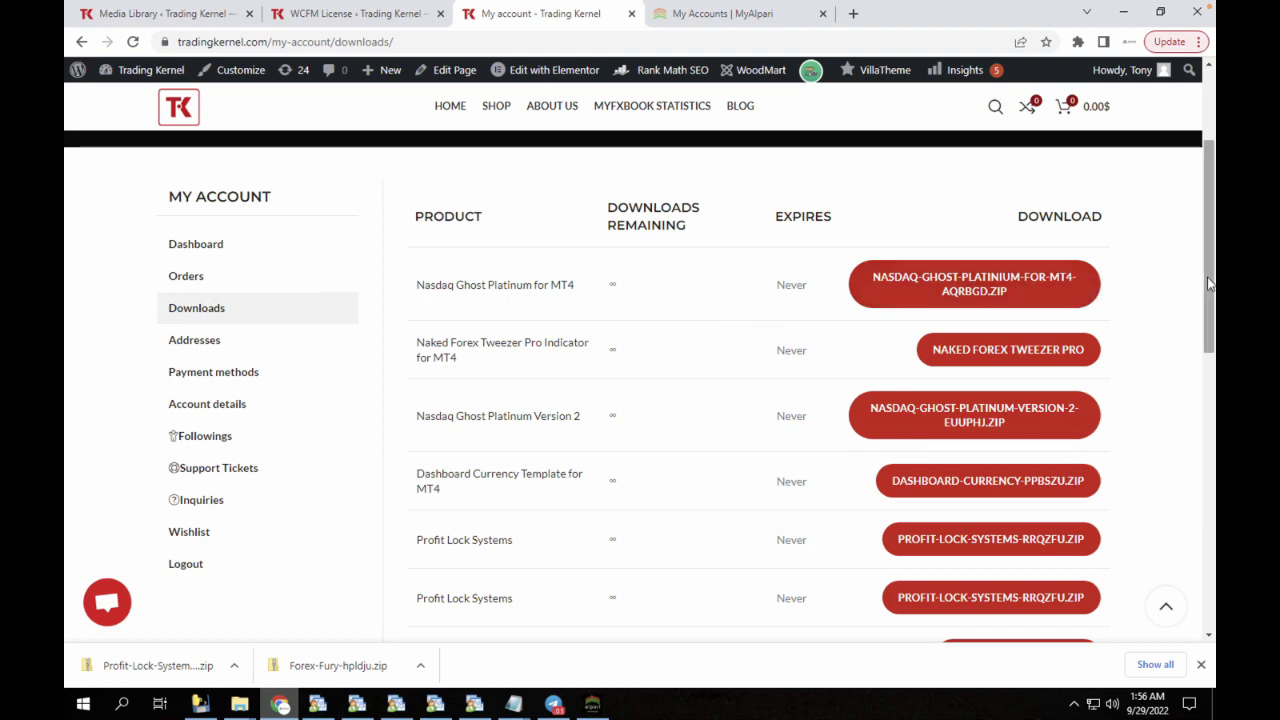
pyautogui.moveTo(1208, 284); pyautogui.dragTo(1208, 397)
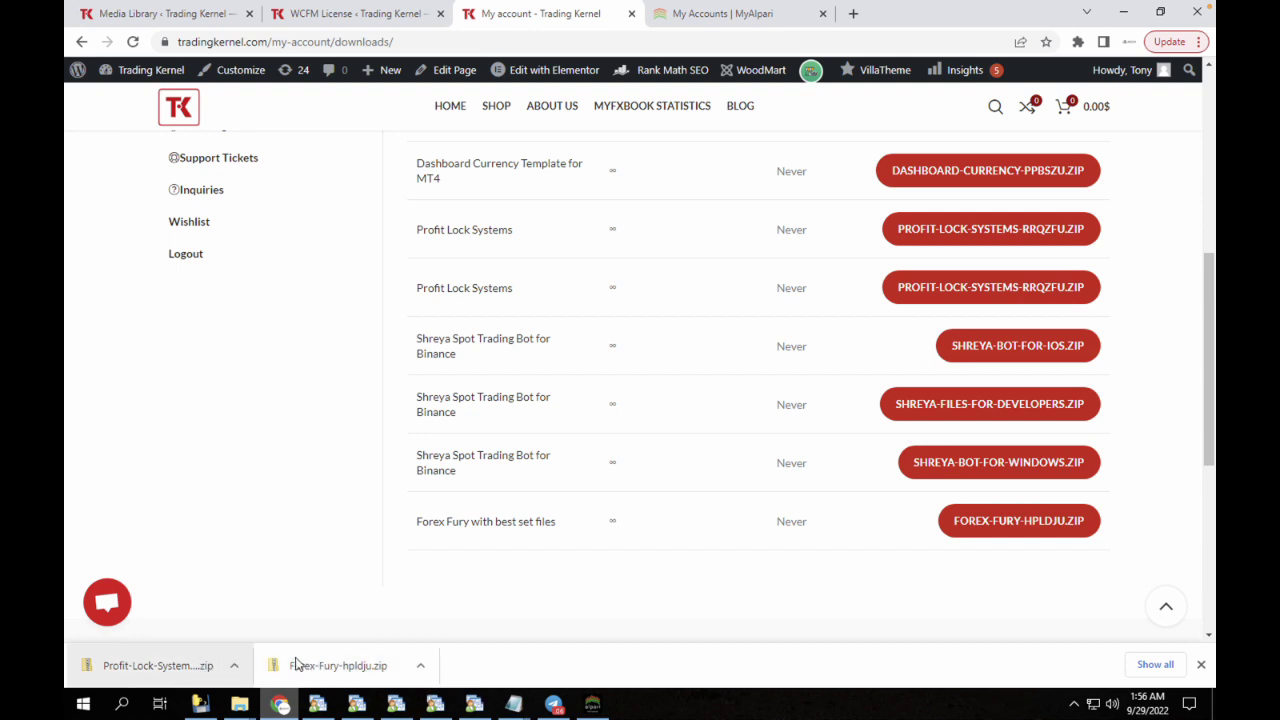
# Switch to the Profit Lock Set folder in File Explorer and open the Experts folder within Forex-Fury-hpldju's Forex Fury folder.
pyautogui.click(240, 705)
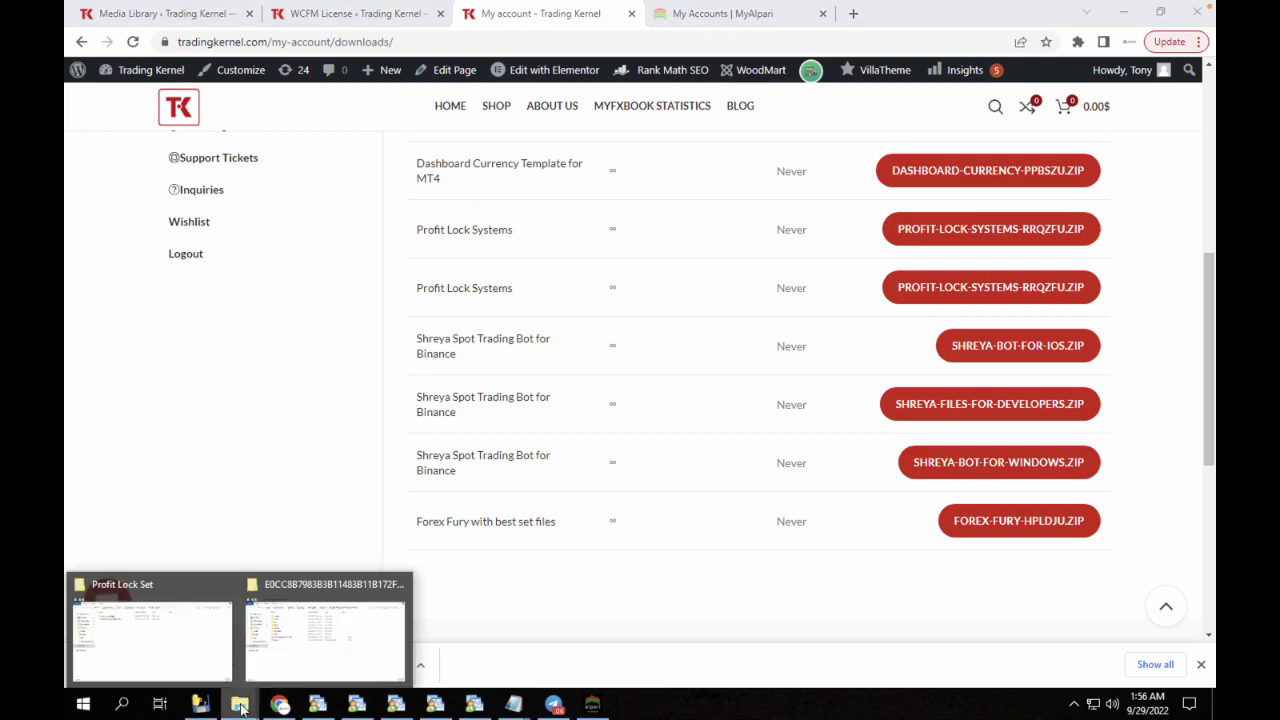
pyautogui.click(193, 649)
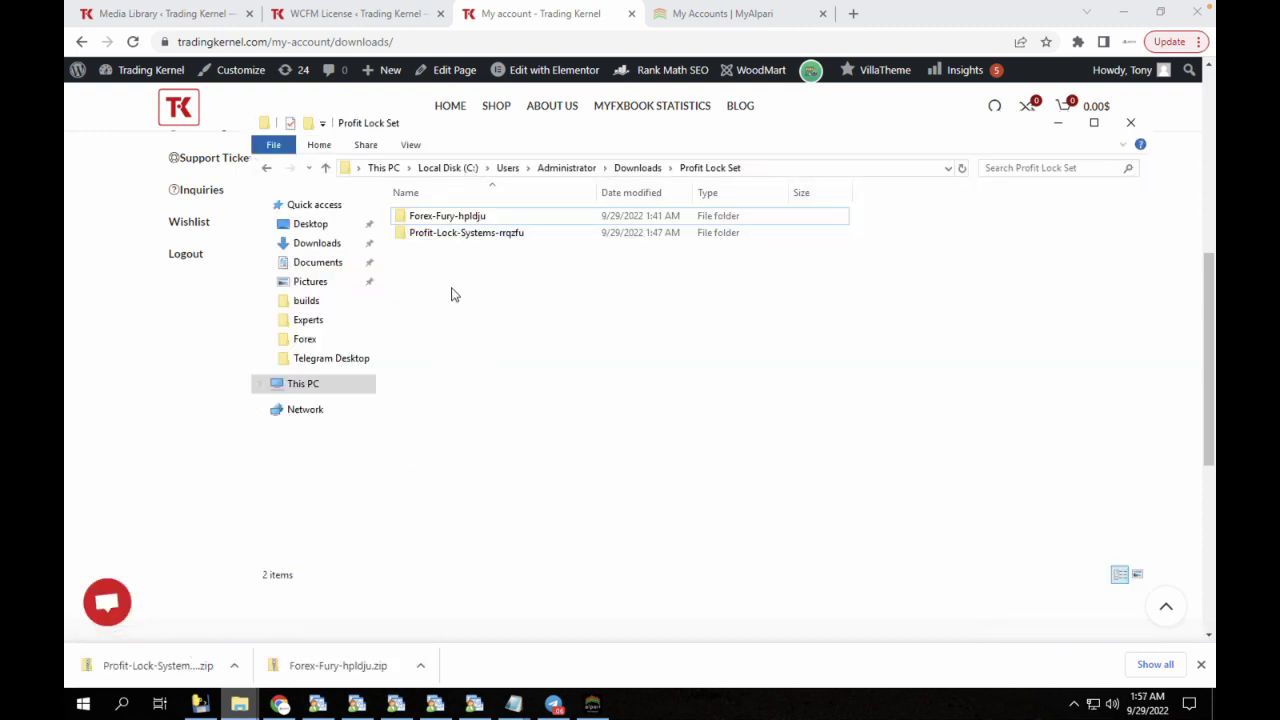
pyautogui.click(411, 236)
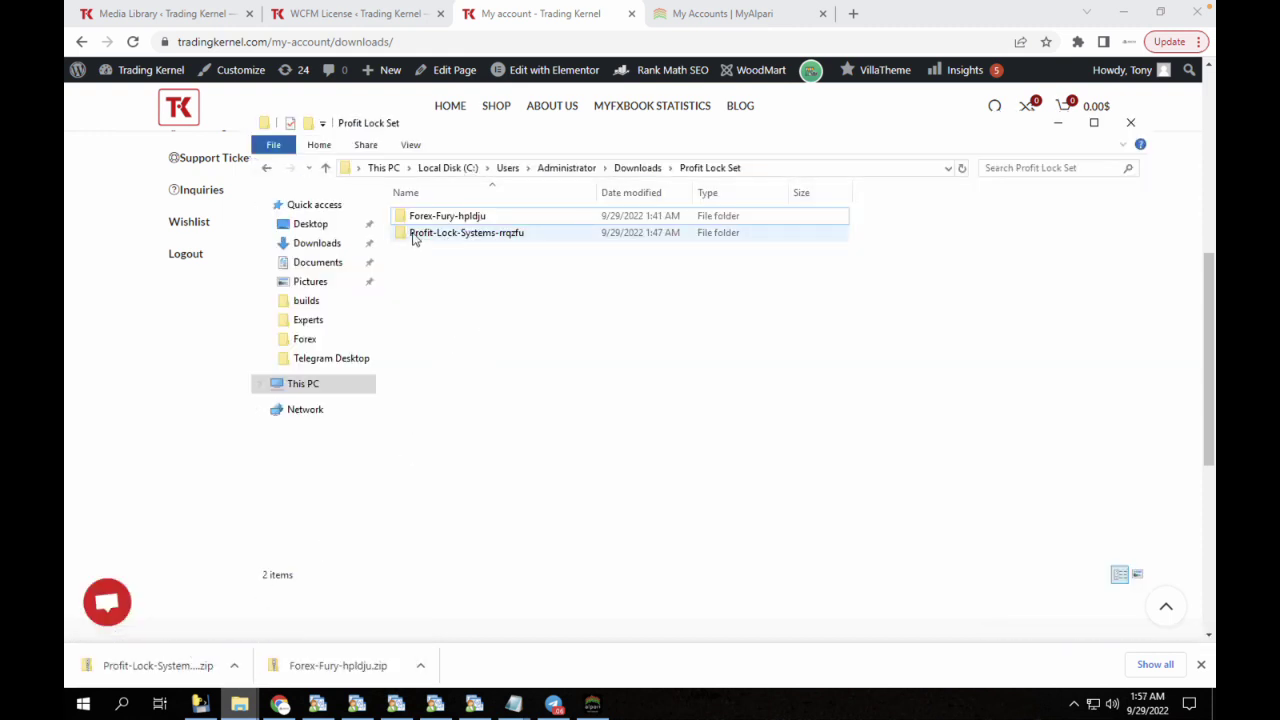
pyautogui.click(442, 220)
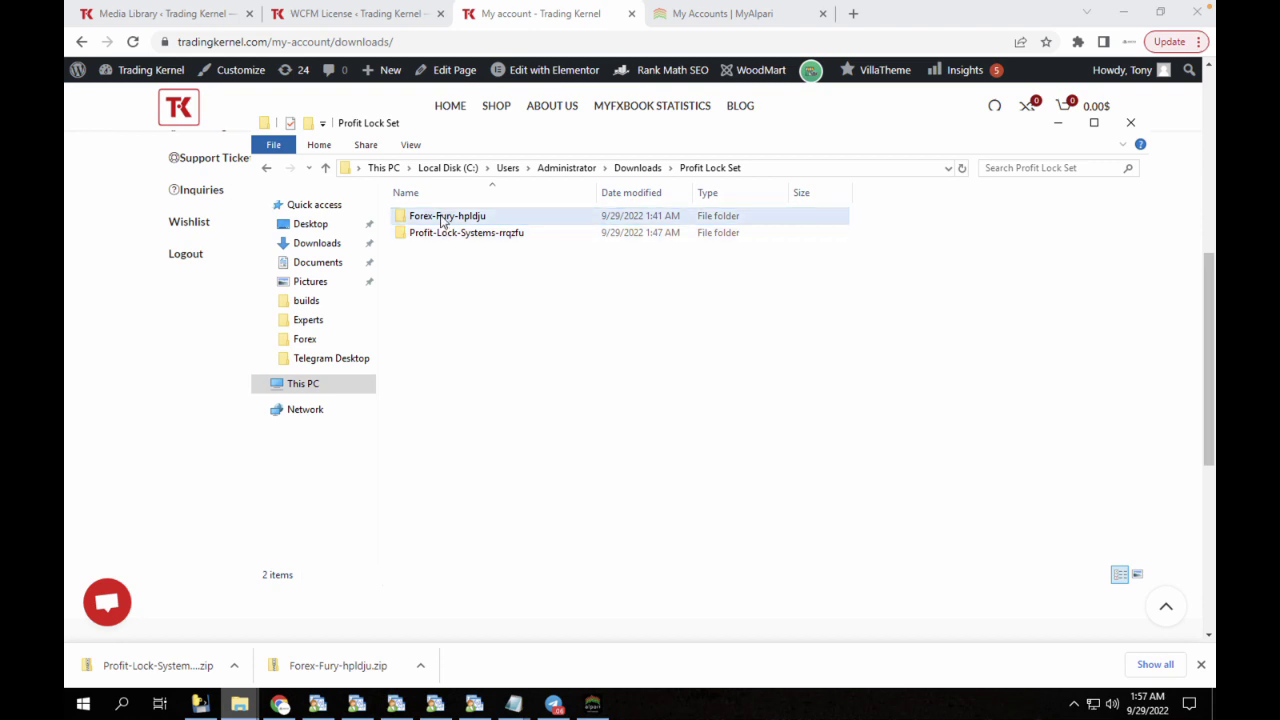
pyautogui.doubleClick(442, 220)
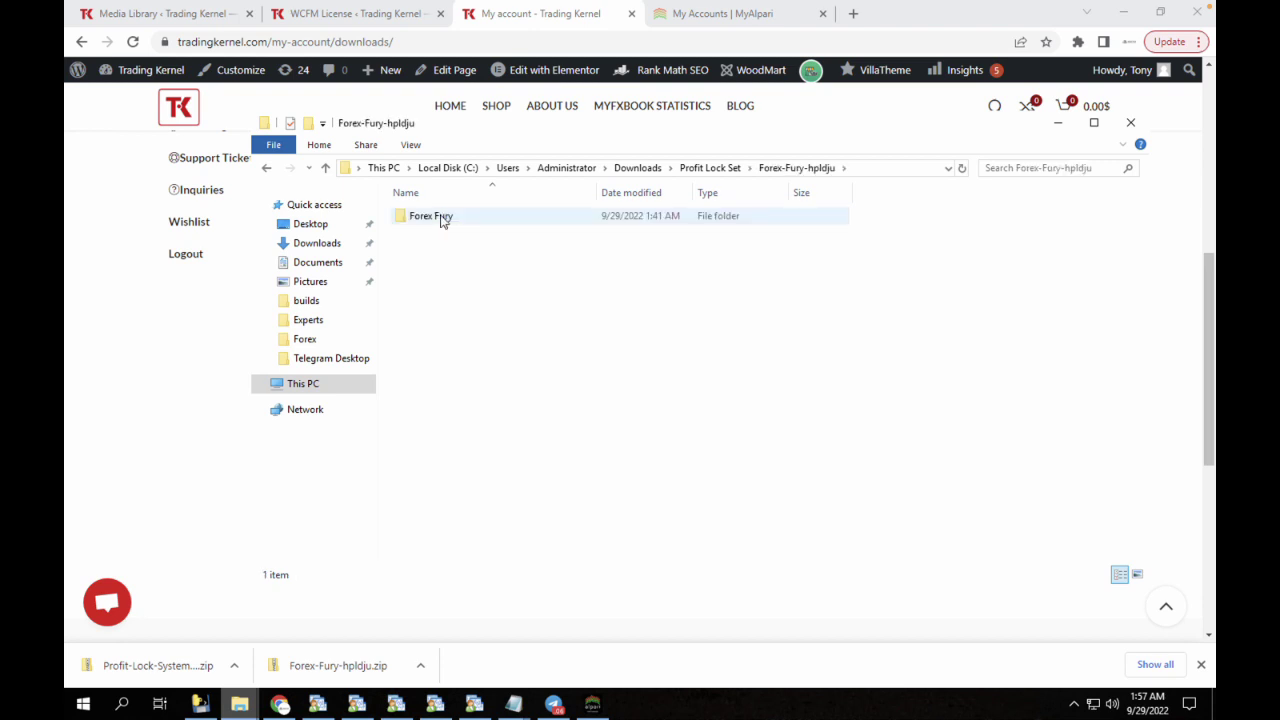
pyautogui.doubleClick(442, 218)
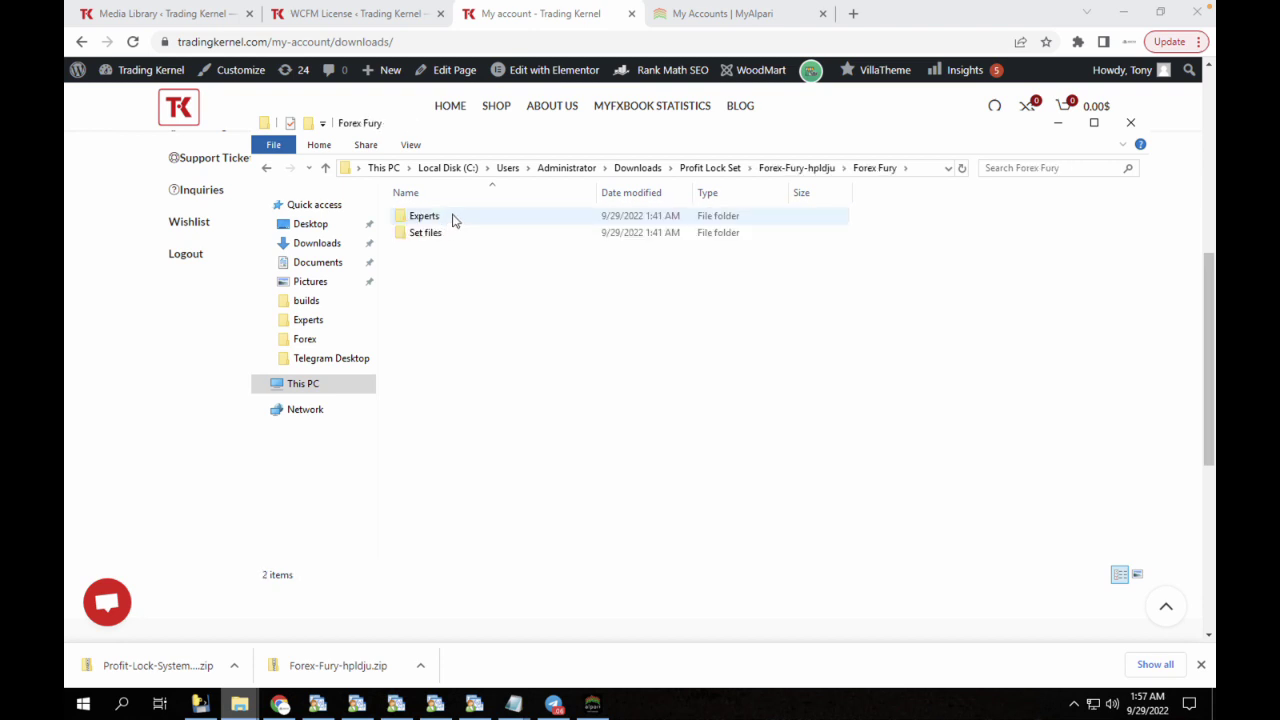
pyautogui.click(428, 233)
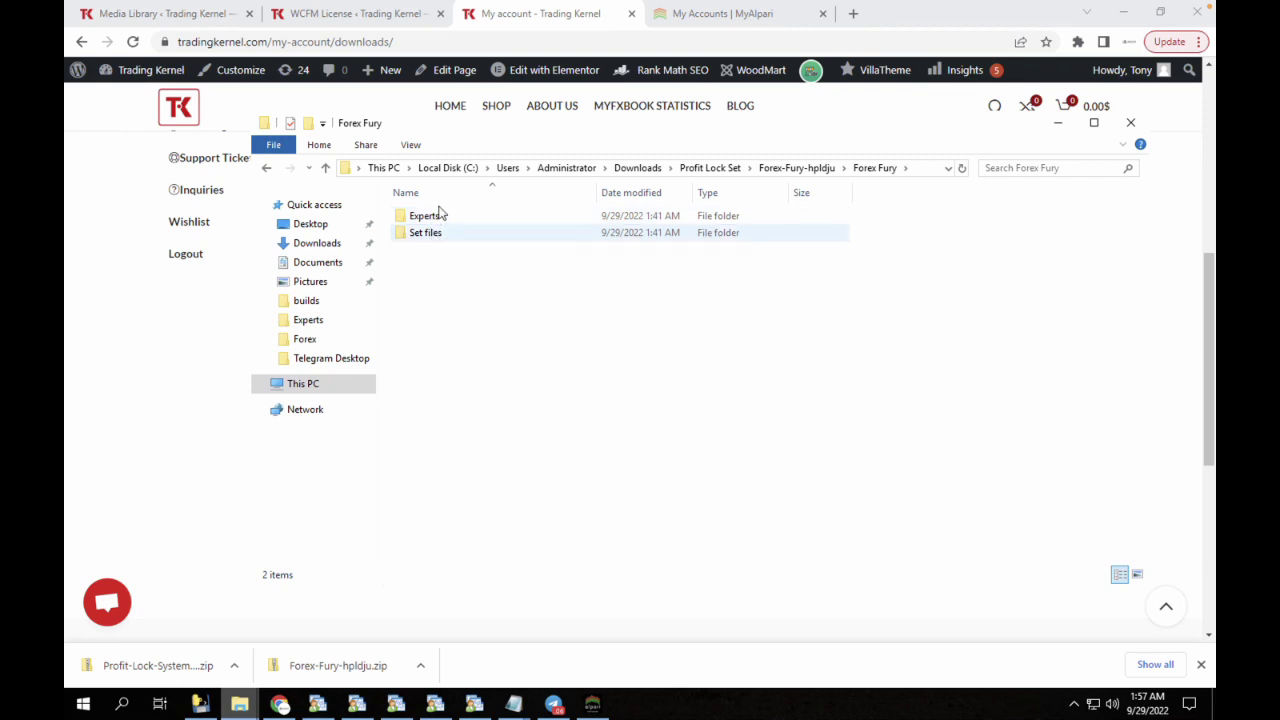
pyautogui.doubleClick(438, 214)
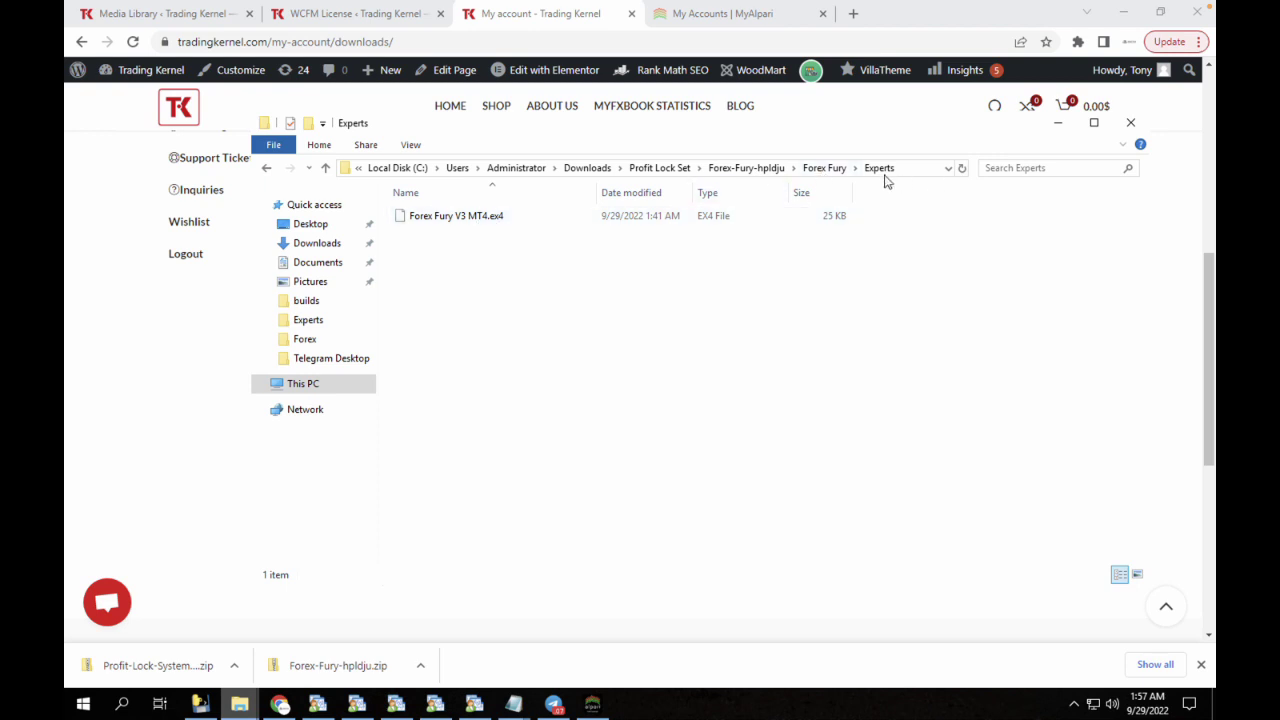
# Return to the Forex Fury folder and open Forex Fury Set Files inside Set files to view the account-size folders.
pyautogui.click(826, 168)
pyautogui.click(490, 234)
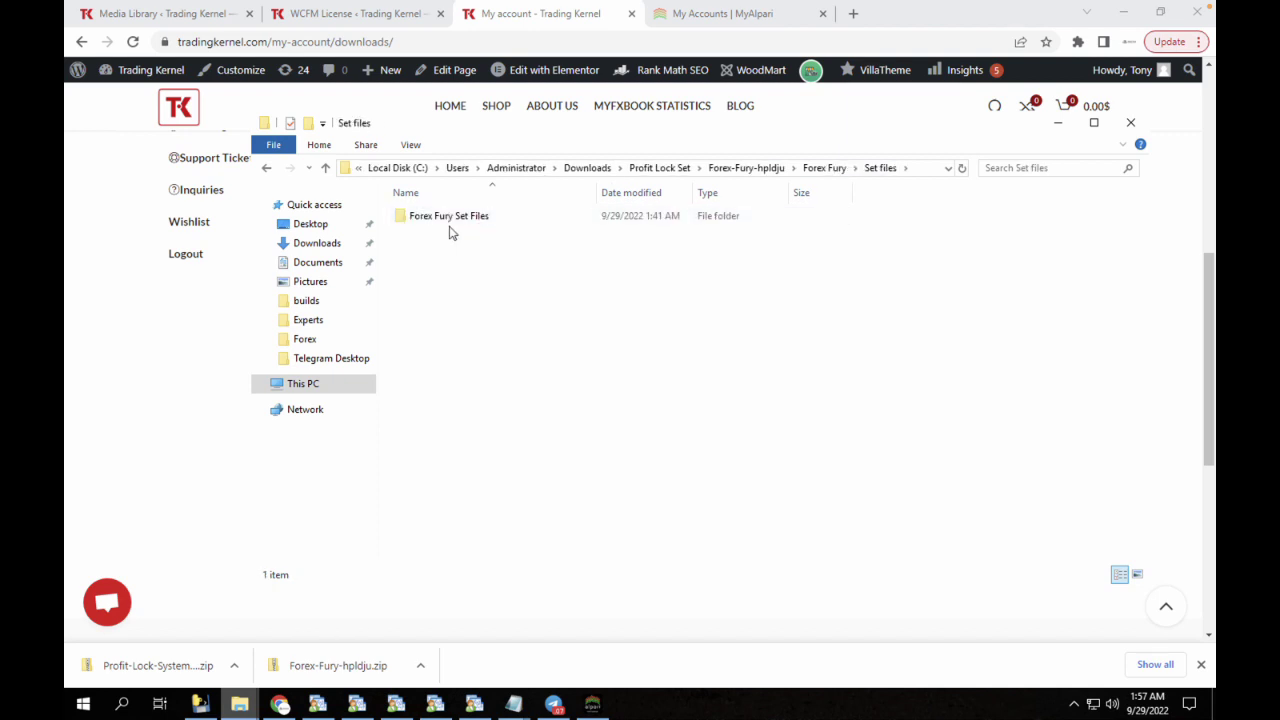
pyautogui.doubleClick(448, 218)
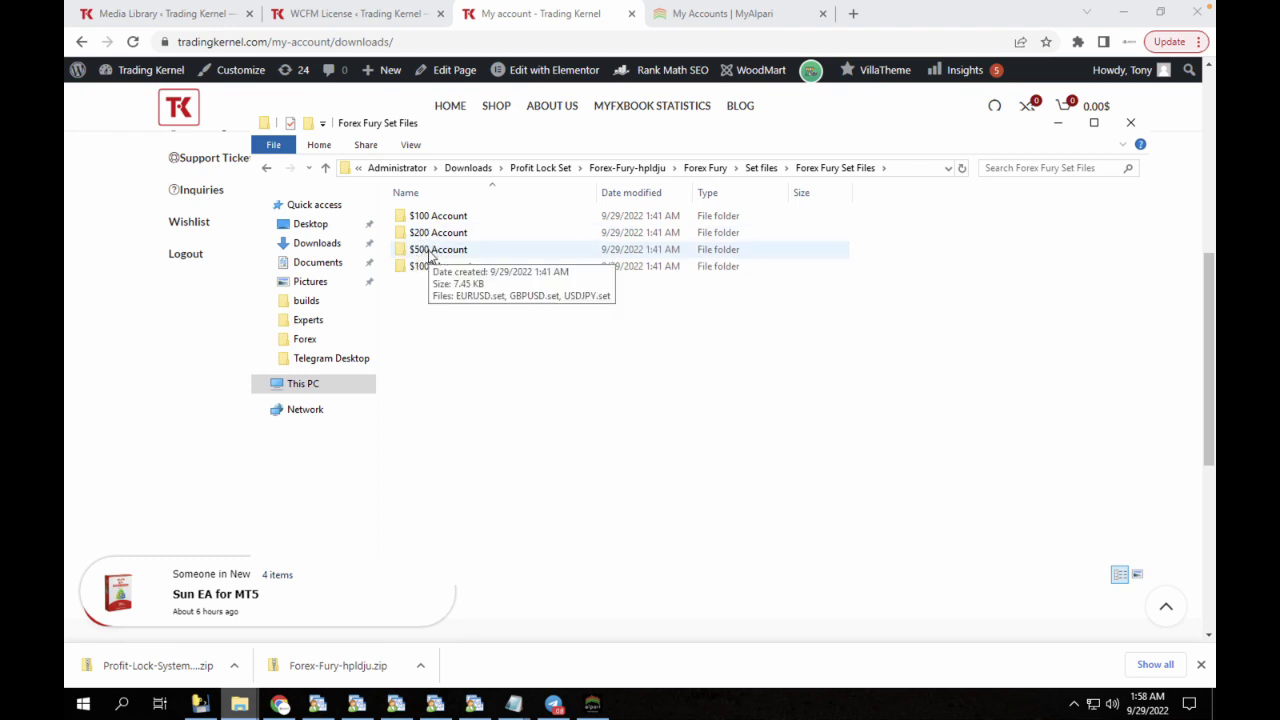
# Go back to Profit Lock Set and open the Profit Lock Systems folder inside Profit-Lock-Systems-rrqzfu.
pyautogui.click(760, 168)
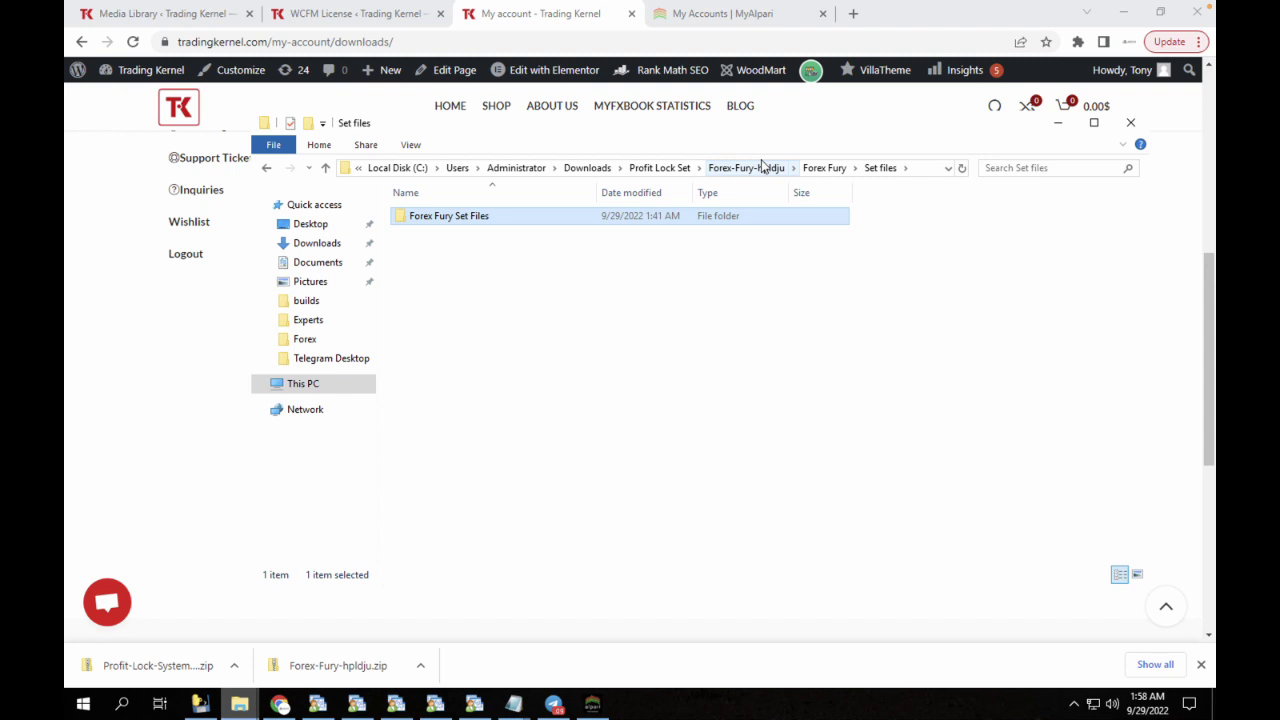
pyautogui.click(659, 167)
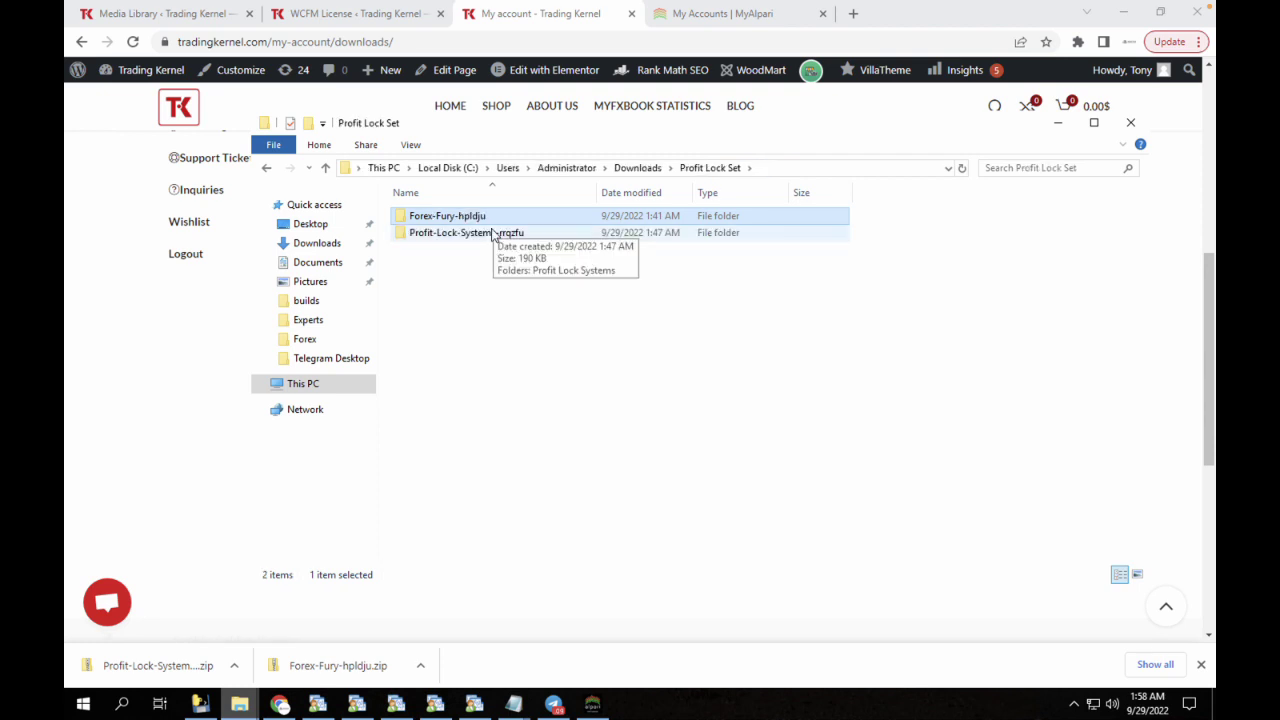
pyautogui.doubleClick(492, 232)
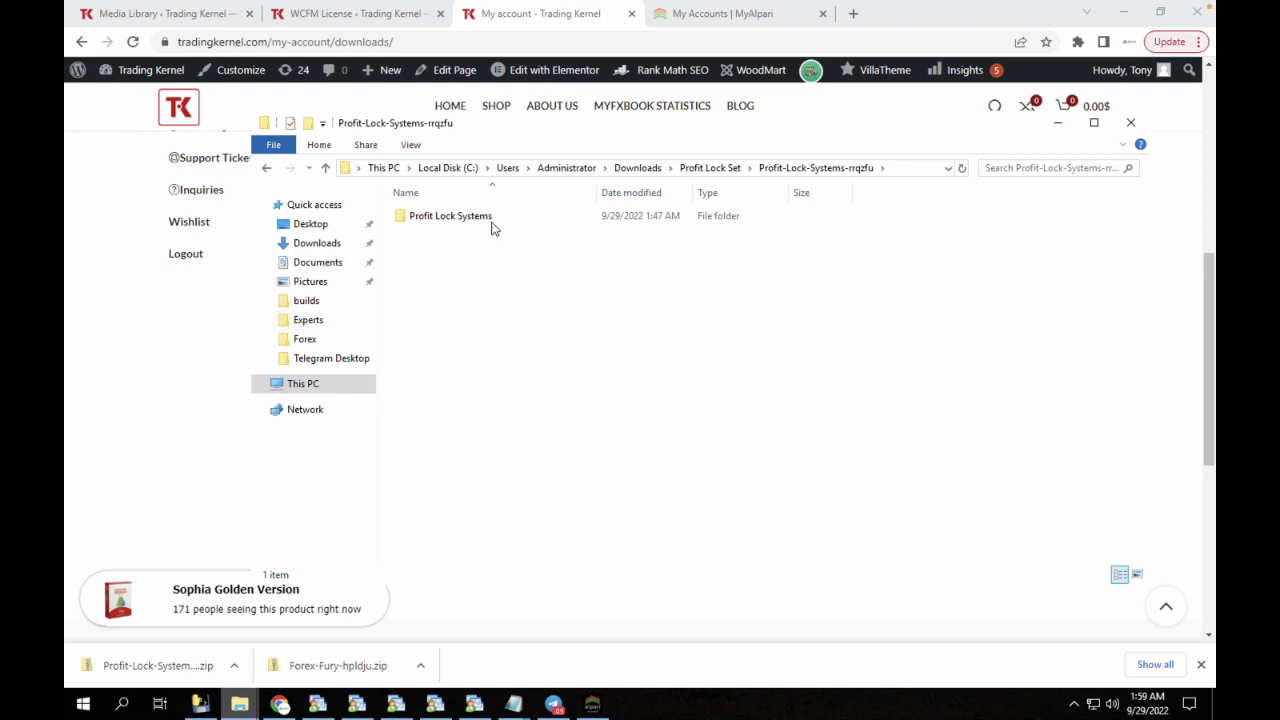
pyautogui.doubleClick(491, 224)
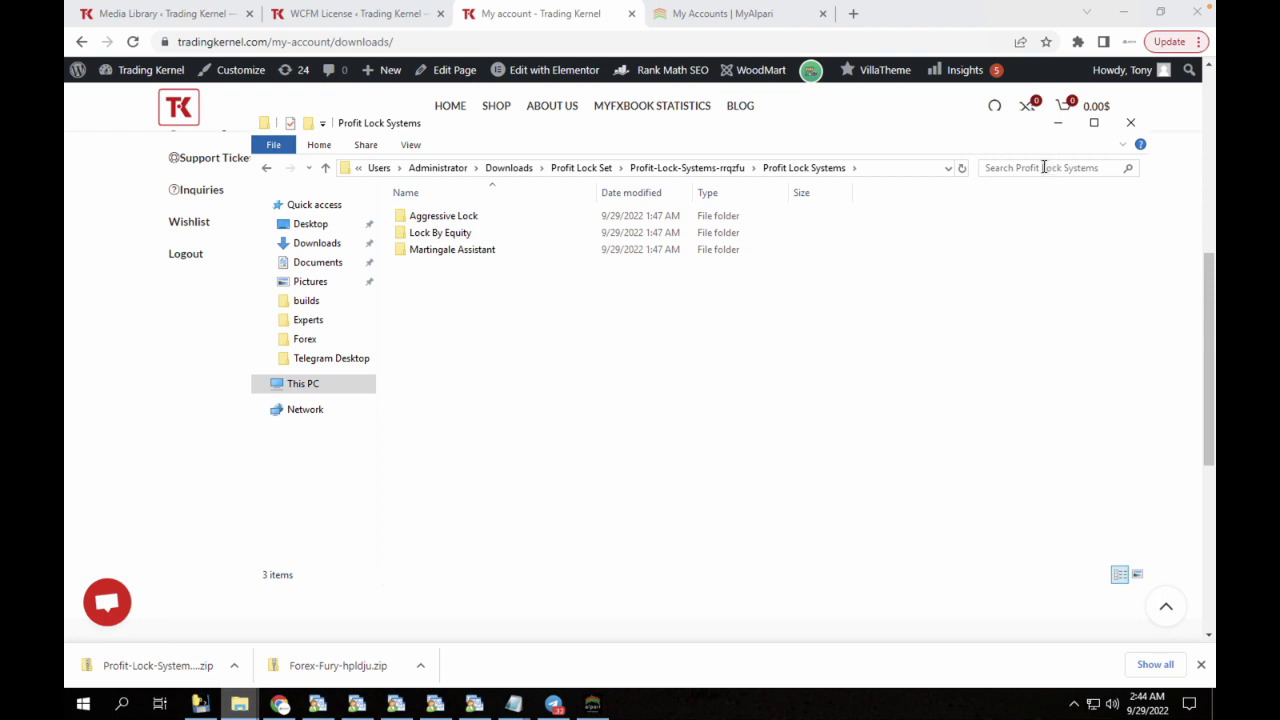
# Open the Lock By Equity folder and view the contents of its Experts and Templates File subfolders.
pyautogui.doubleClick(432, 235)
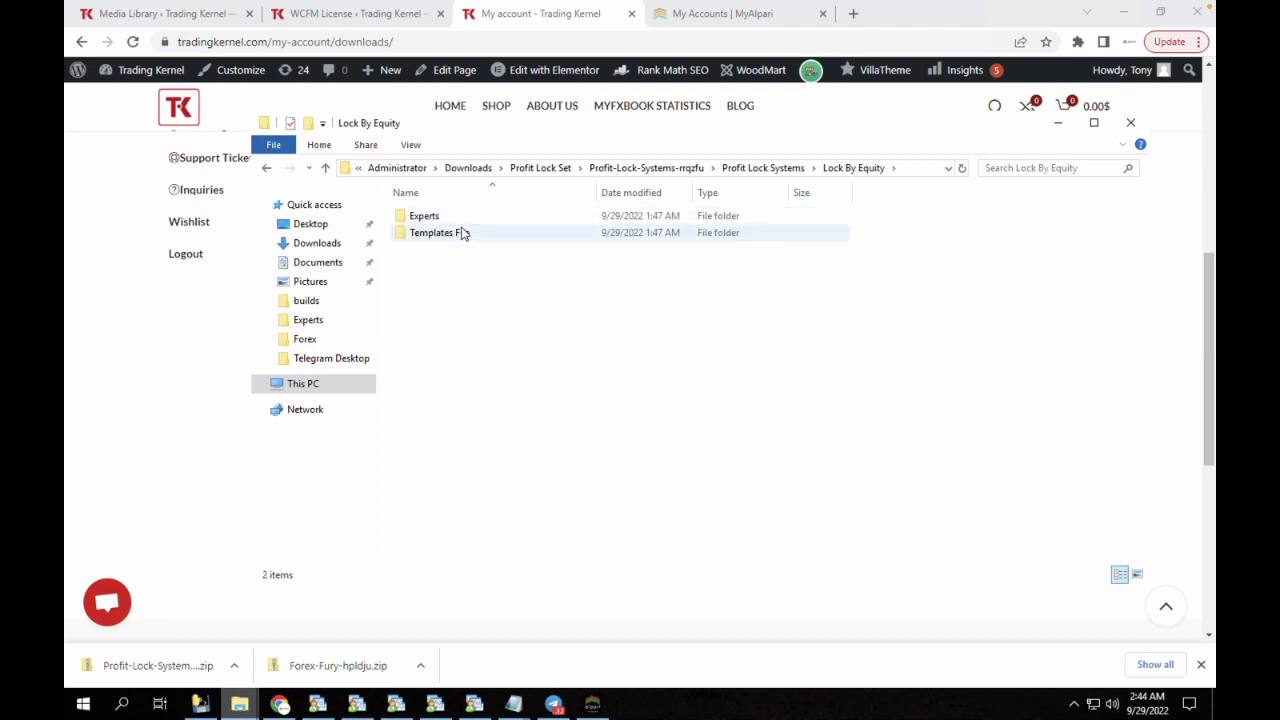
pyautogui.doubleClick(465, 216)
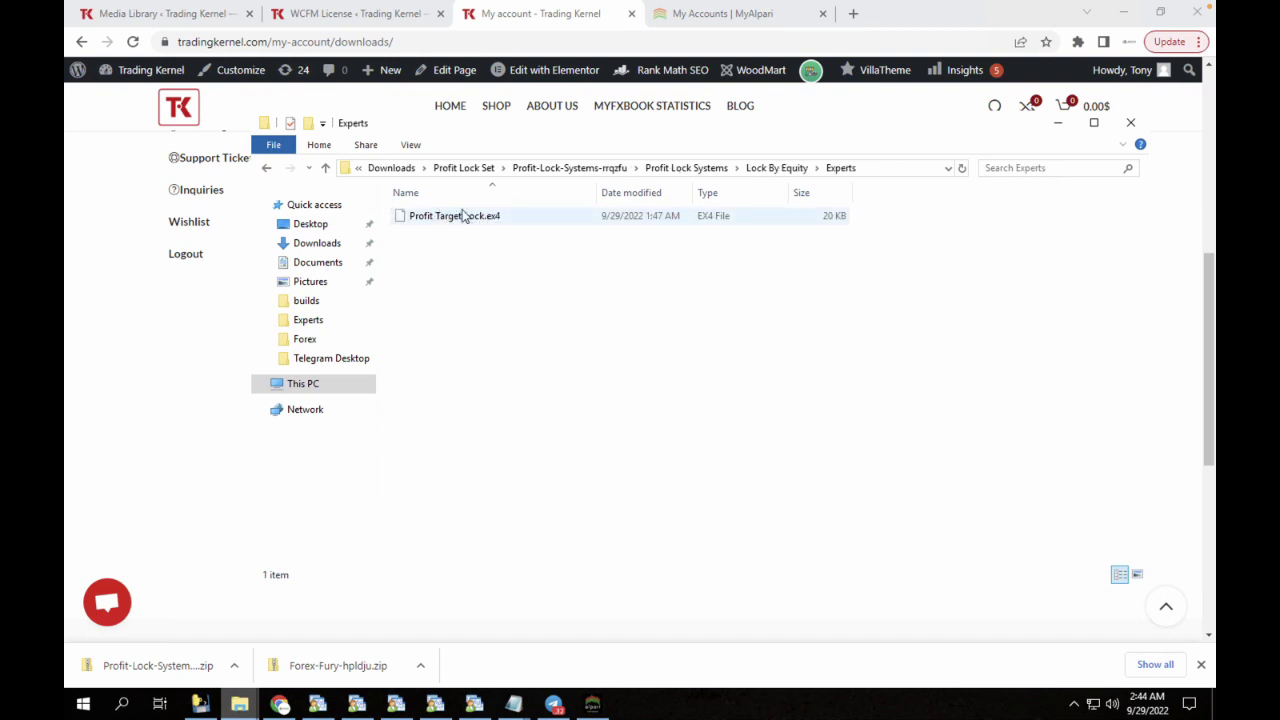
pyautogui.click(784, 172)
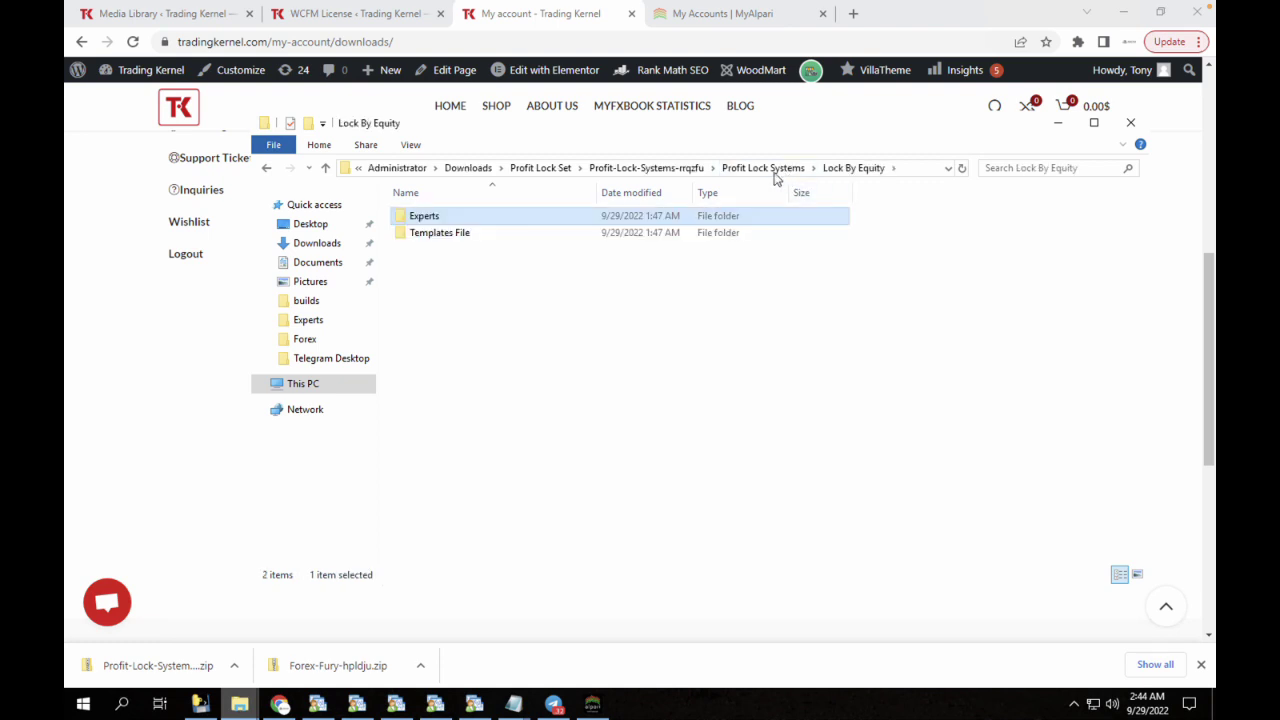
pyautogui.doubleClick(570, 235)
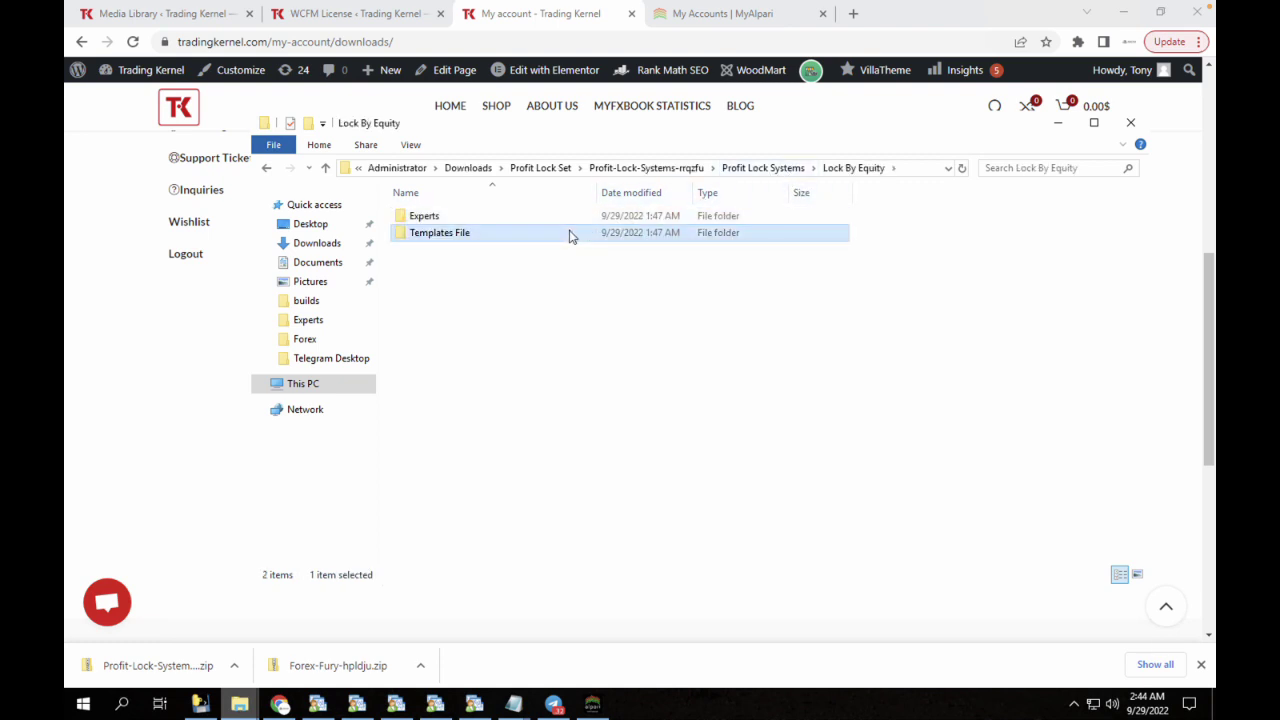
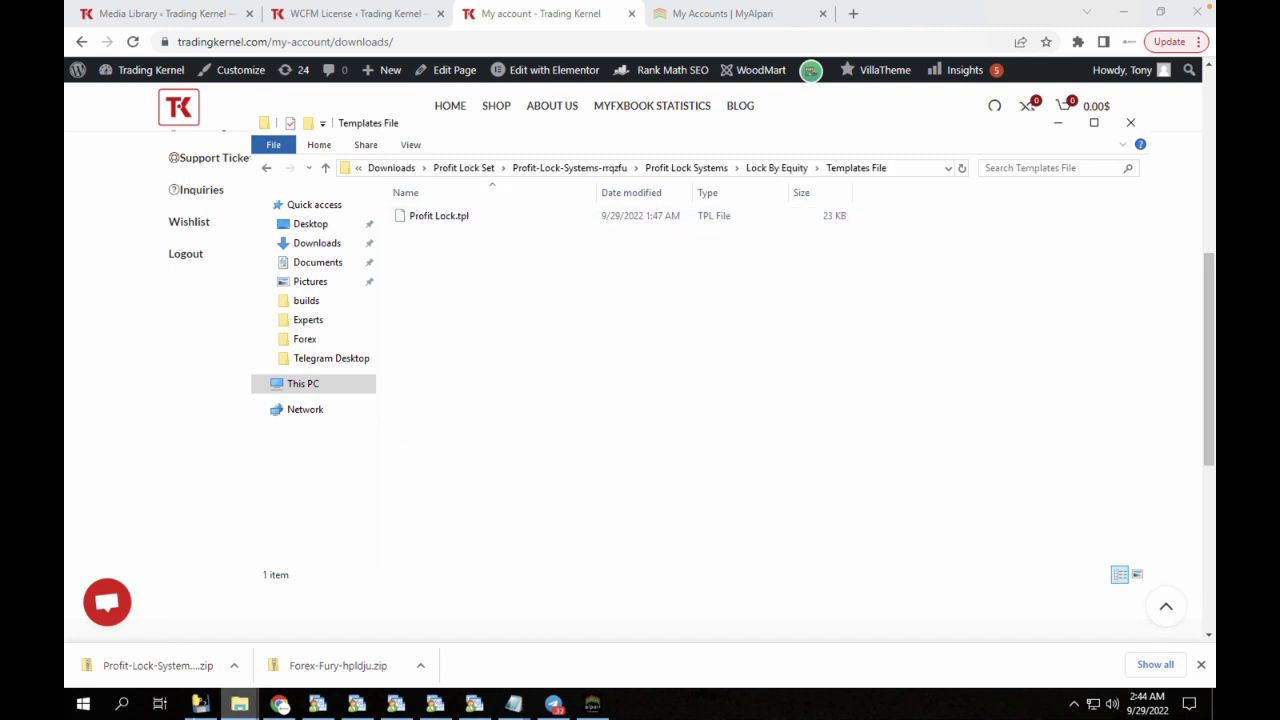
# Switch to the MetaQuotes terminal data folder window and open the Experts folder inside MQL4.
pyautogui.moveTo(240, 704)
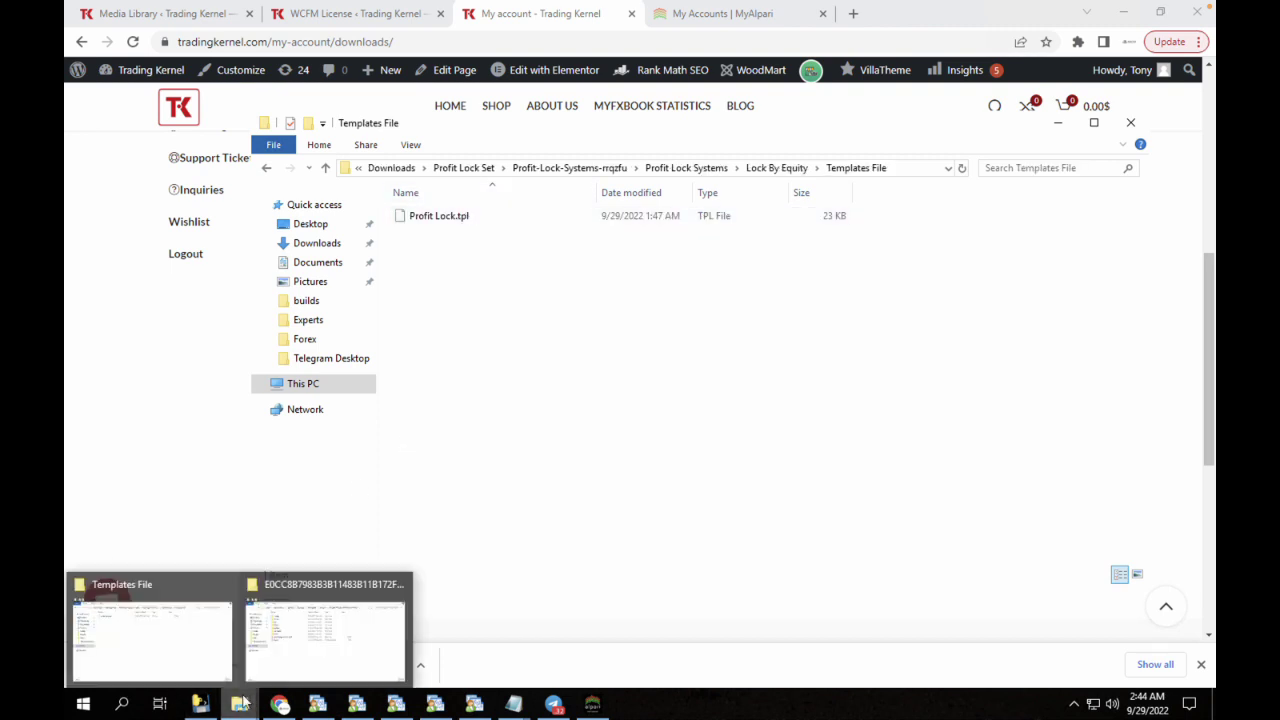
pyautogui.click(279, 627)
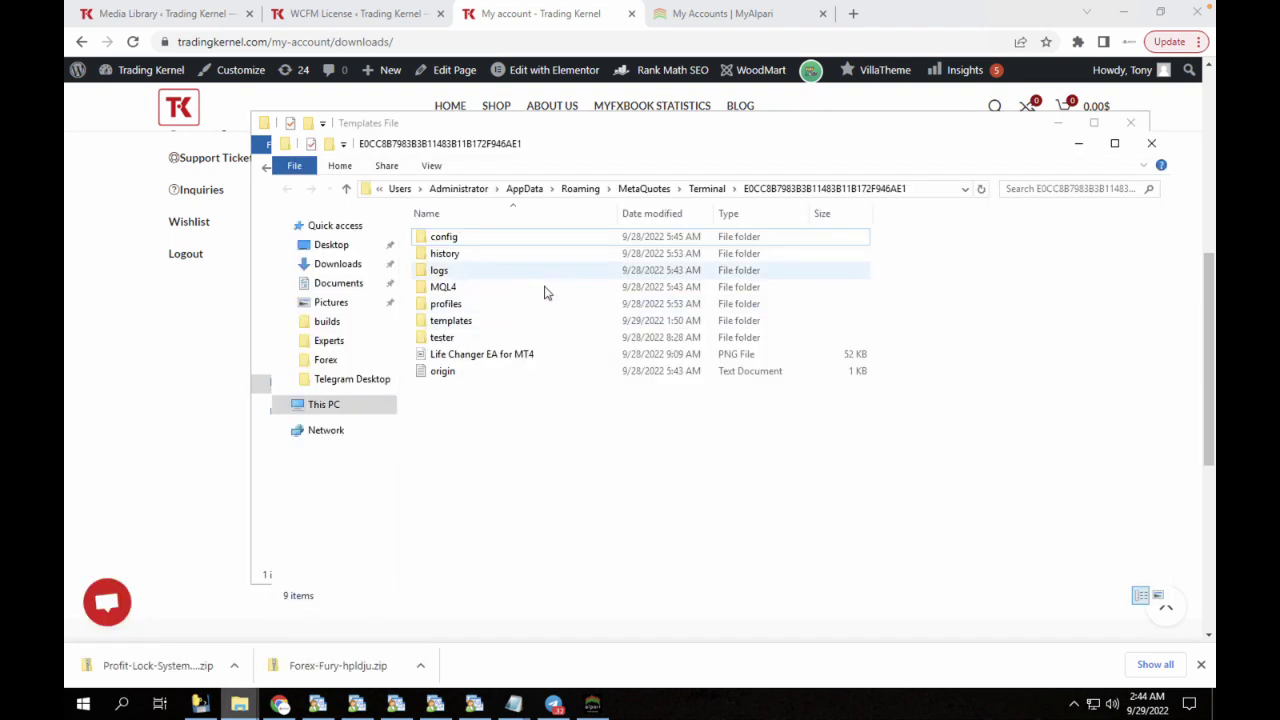
pyautogui.doubleClick(545, 289)
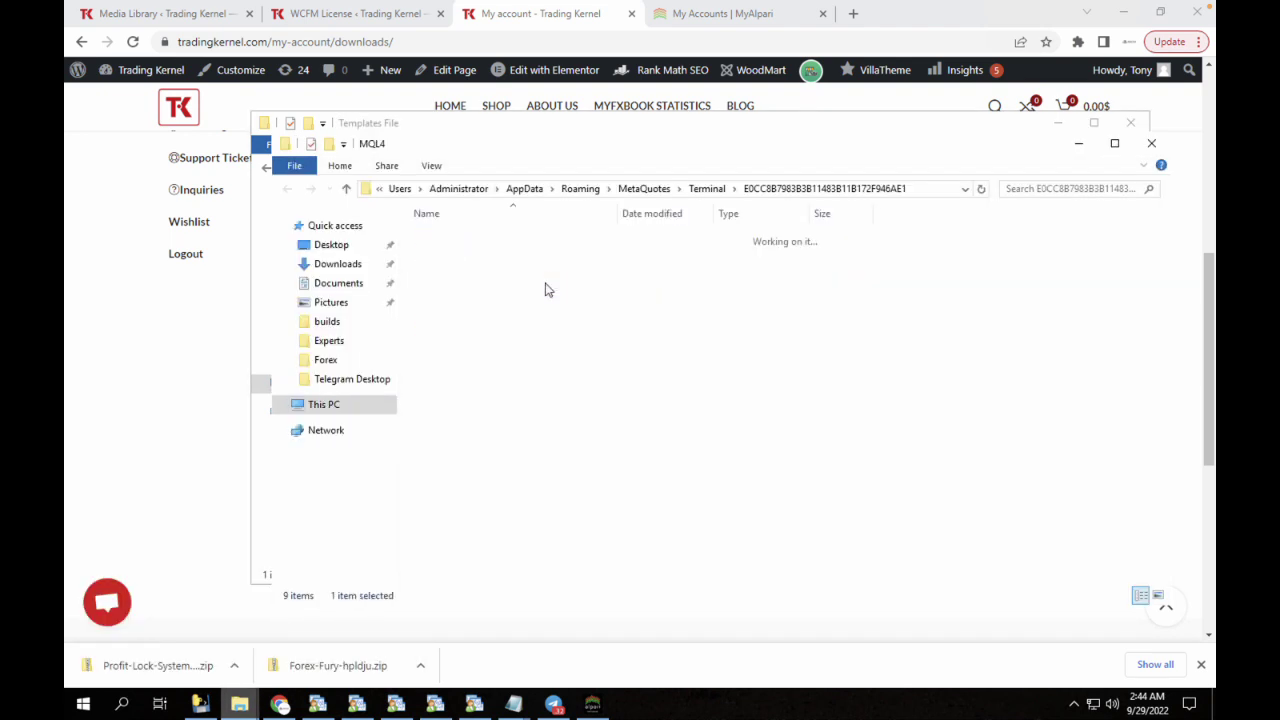
pyautogui.click(461, 238)
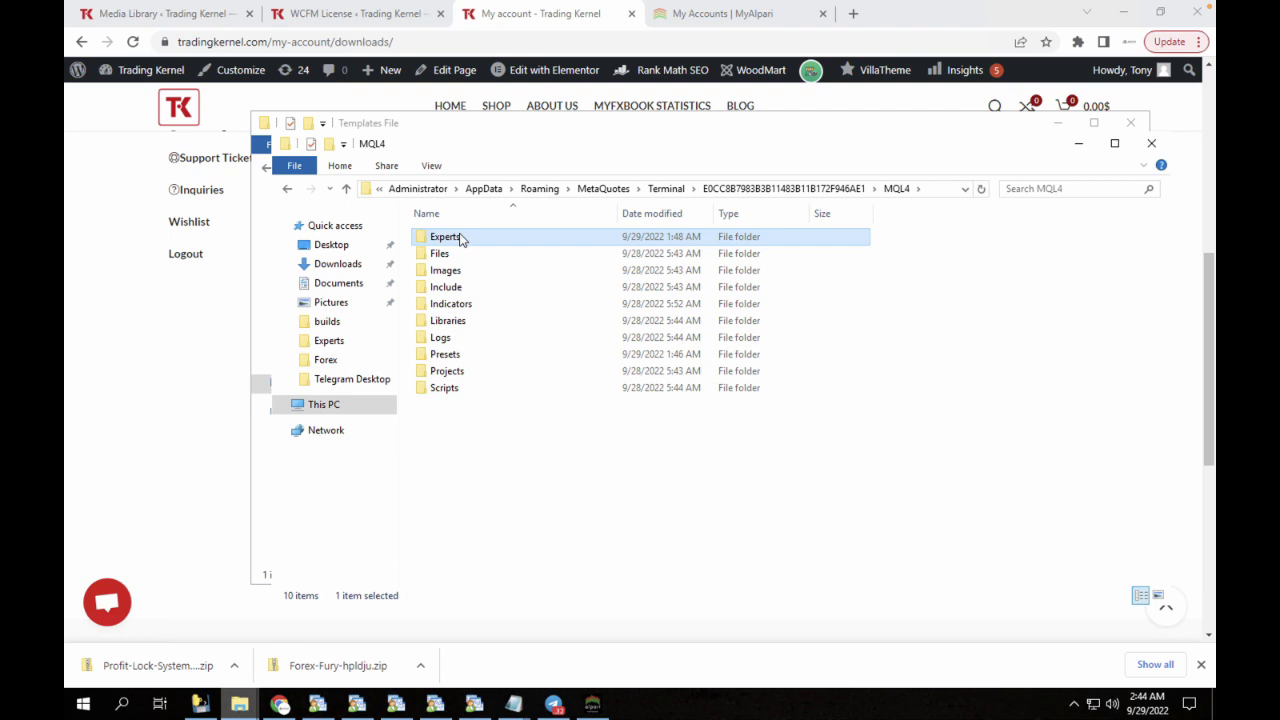
pyautogui.click(461, 236)
pyautogui.doubleClick(502, 245)
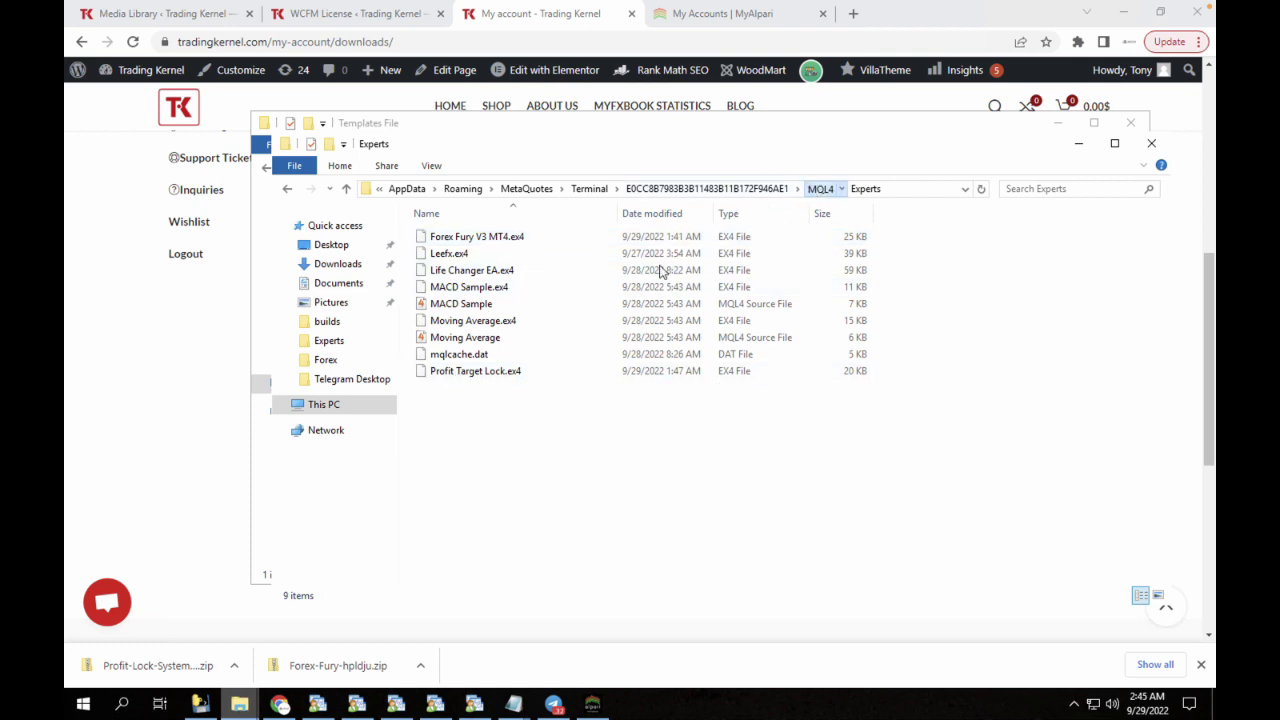
# View the Presets folder inside MQL4, then return to the terminal's root data folder.
pyautogui.hotkey('alt', 'Up')
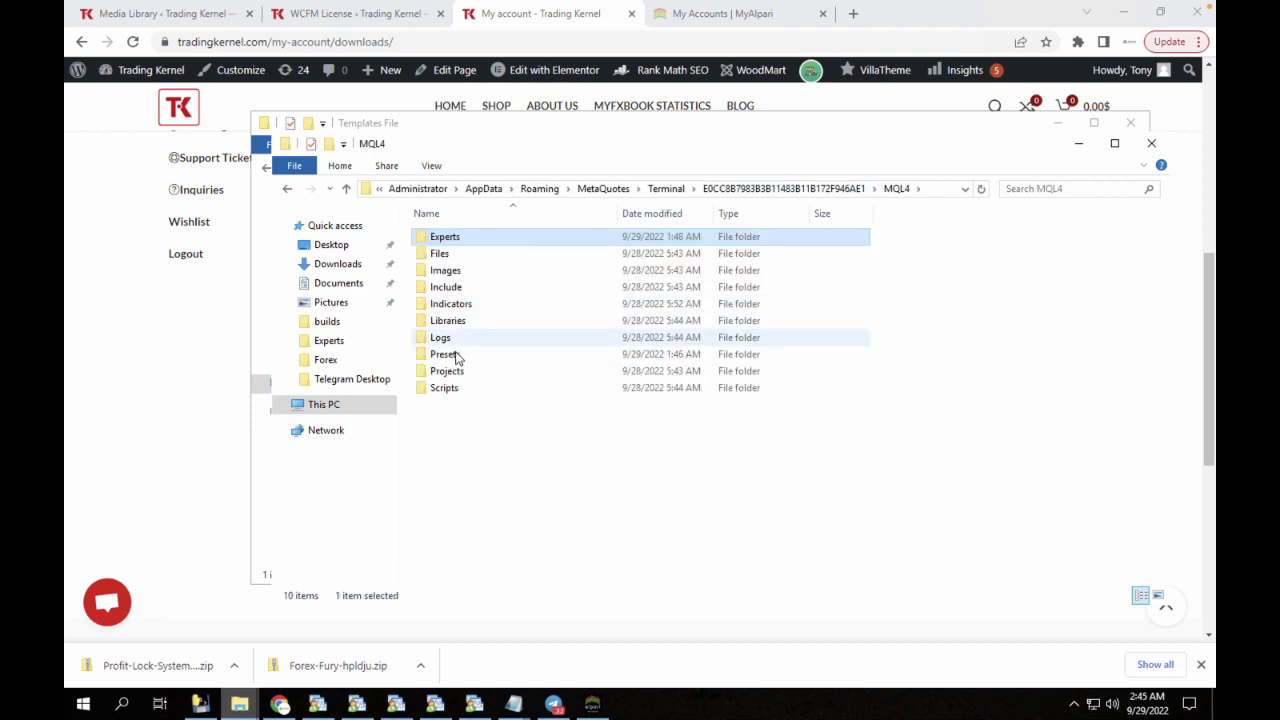
pyautogui.doubleClick(447, 355)
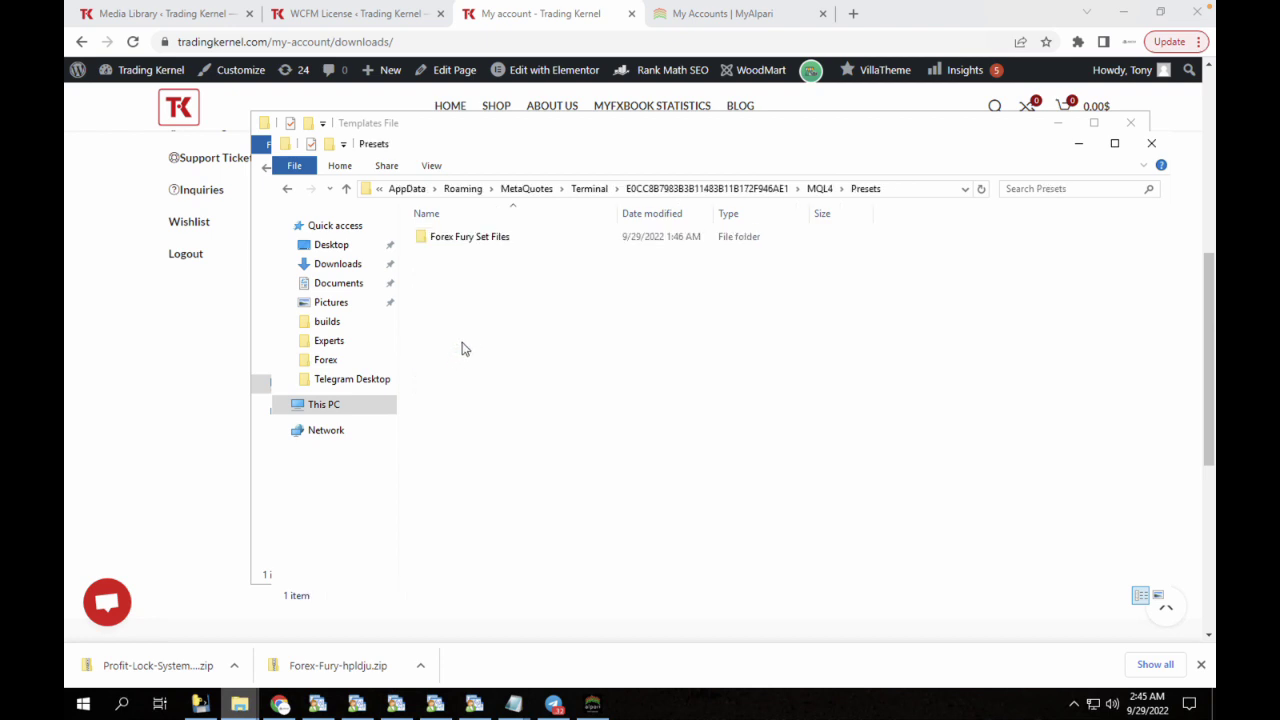
pyautogui.click(820, 190)
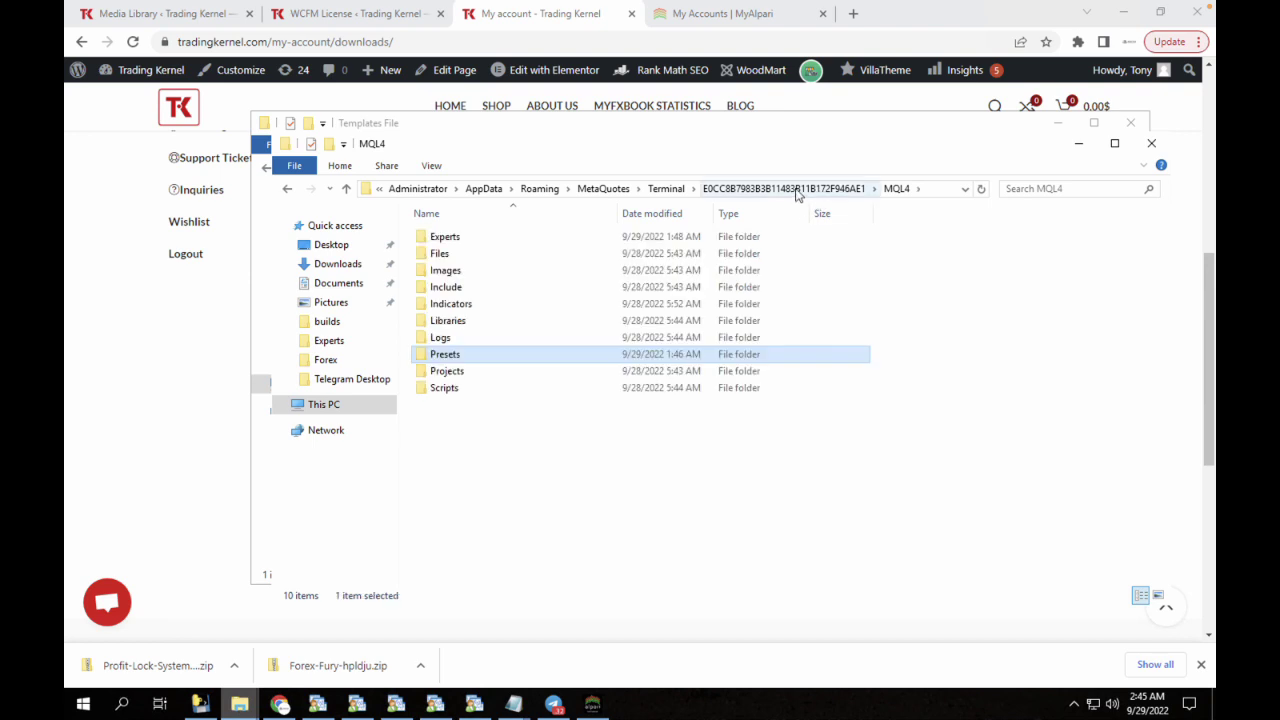
pyautogui.click(797, 192)
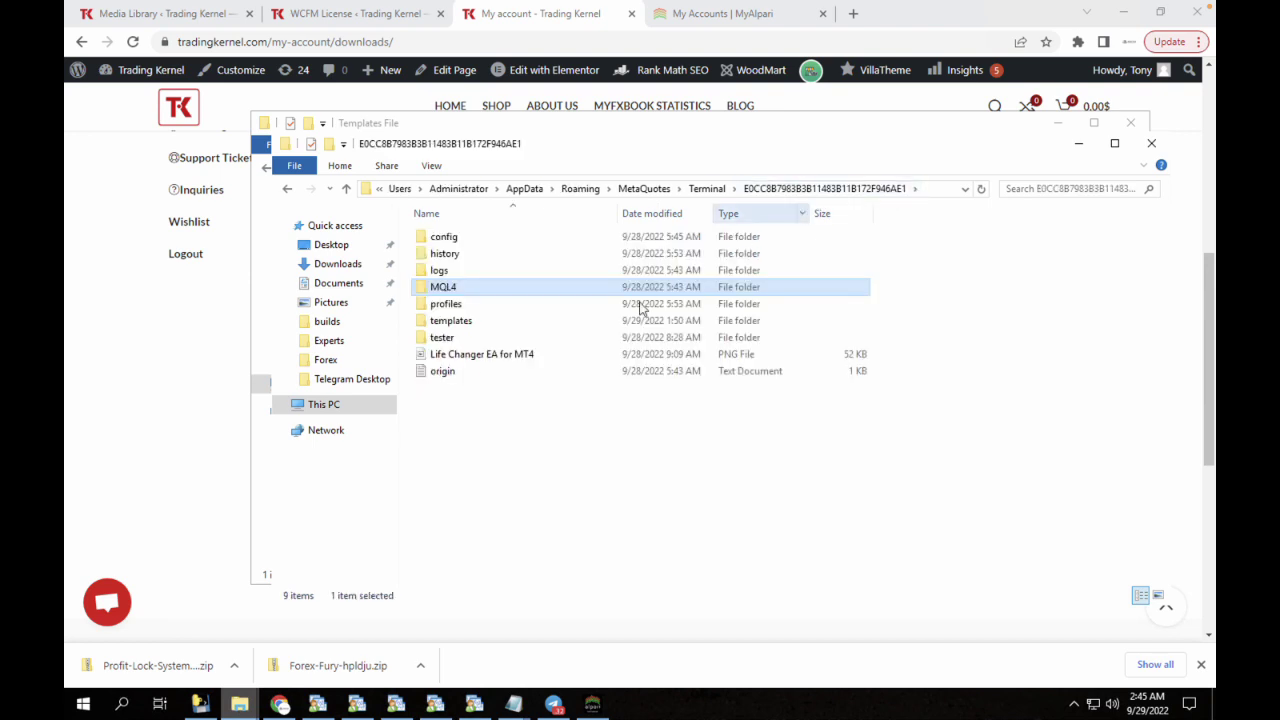
# View the terminal's templates folder, then close both folder windows and minimize the browser to return to the Alpari MT4 terminal.
pyautogui.doubleClick(600, 321)
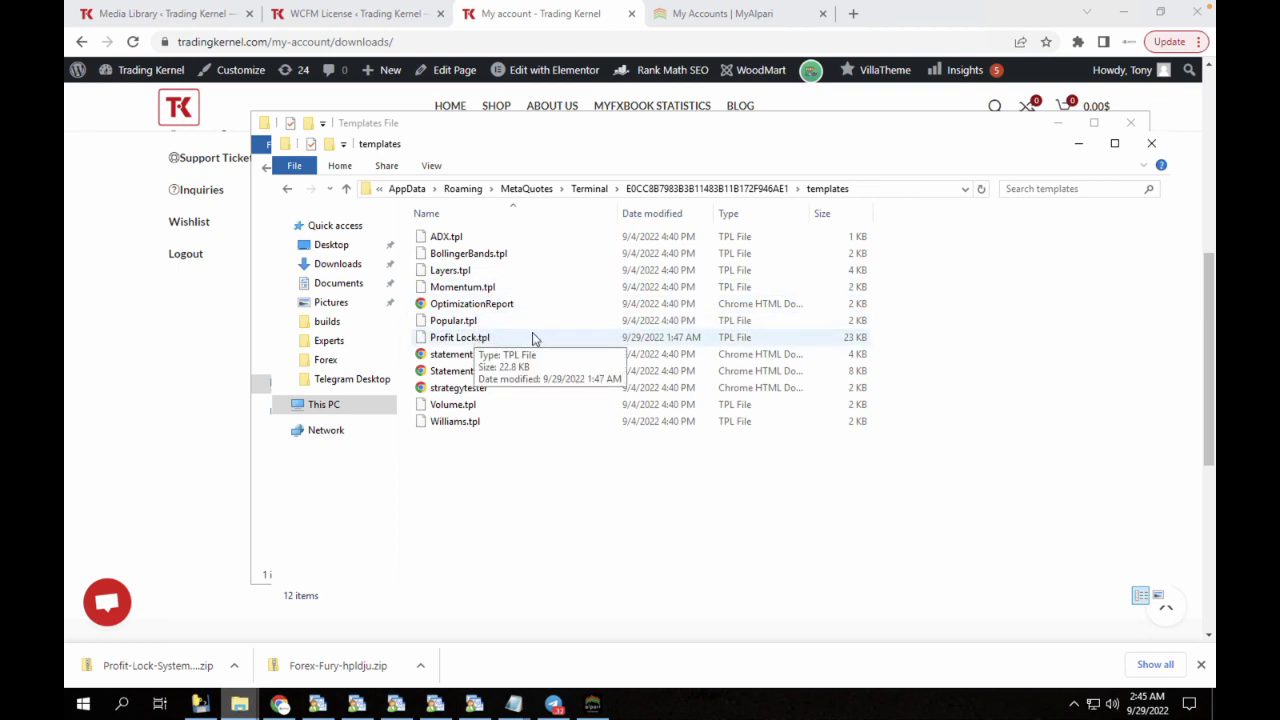
pyautogui.click(1152, 144)
pyautogui.click(1130, 123)
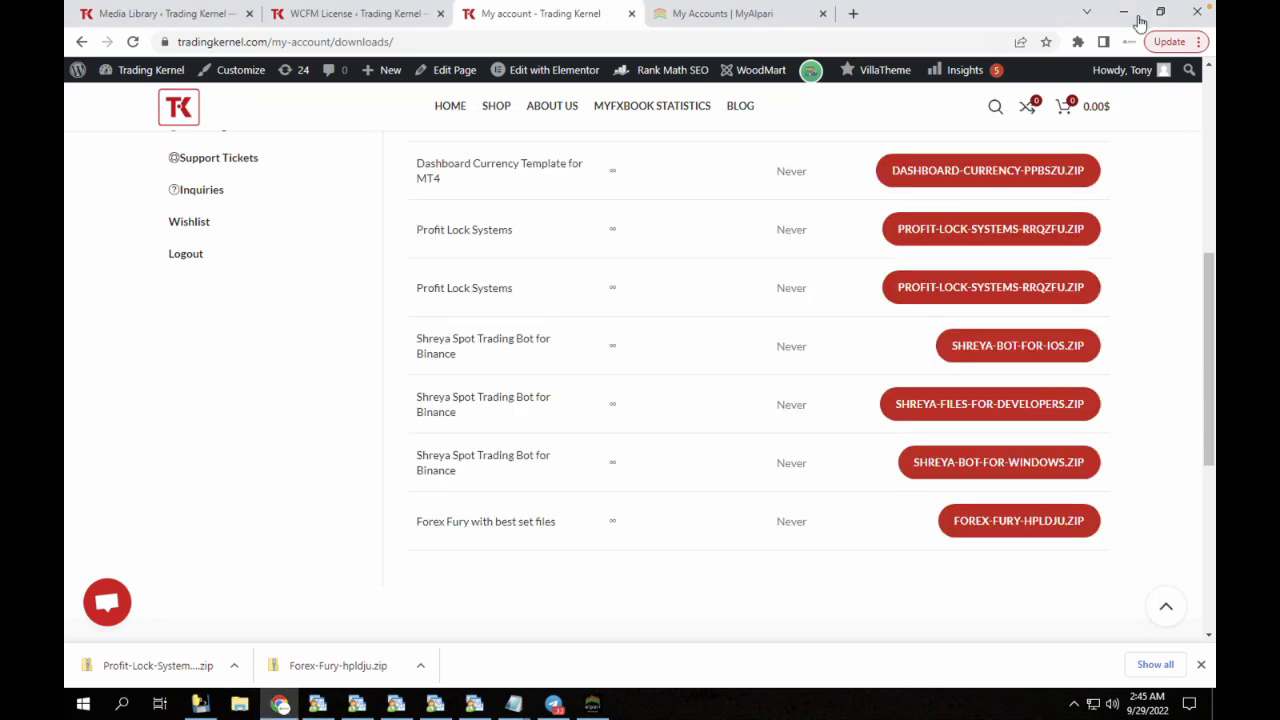
pyautogui.click(1127, 14)
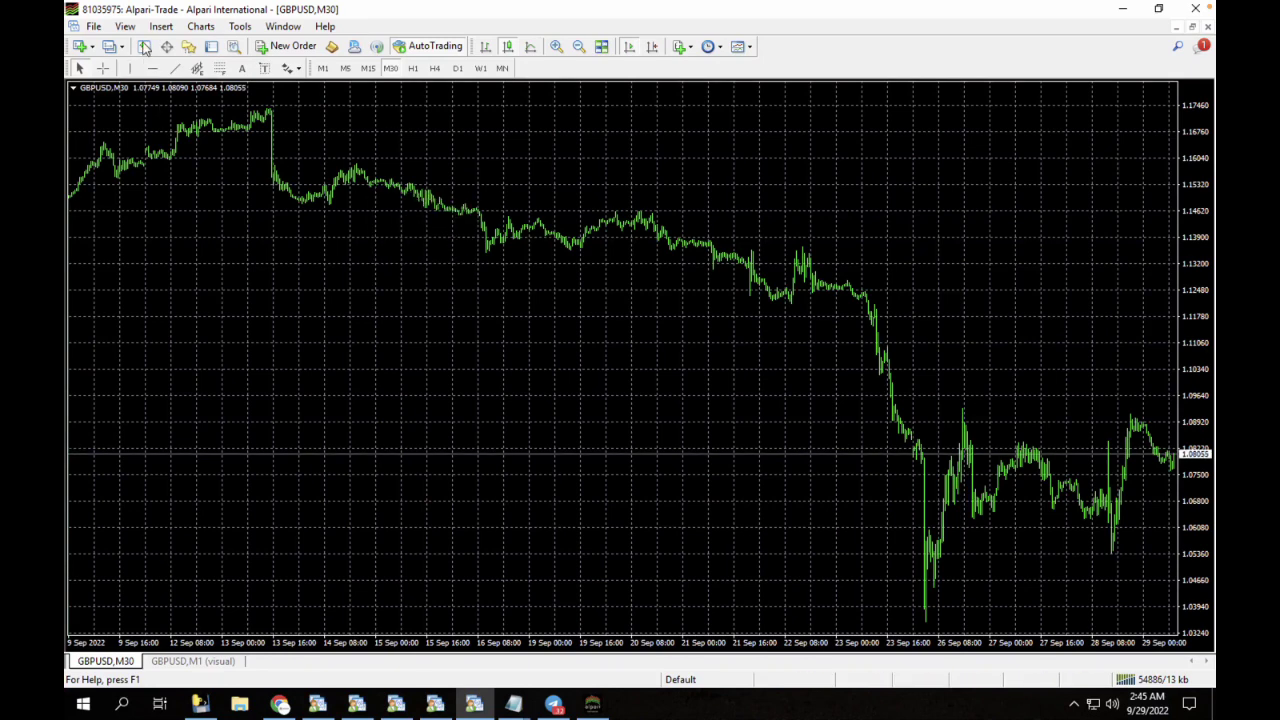
# Load EURUSD from Market Watch into the open GBPUSD chart, set its timeframe to M15, and close Market Watch.
pyautogui.click(144, 47)
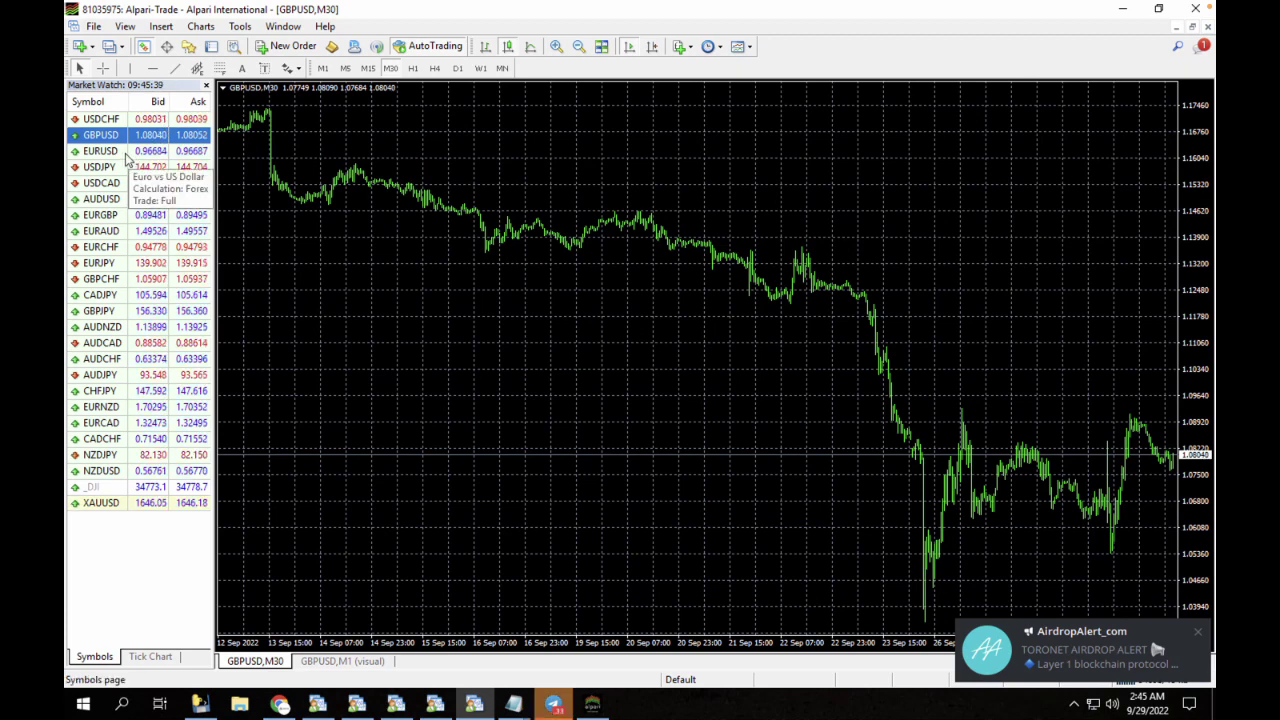
pyautogui.moveTo(100, 151); pyautogui.dragTo(366, 170)
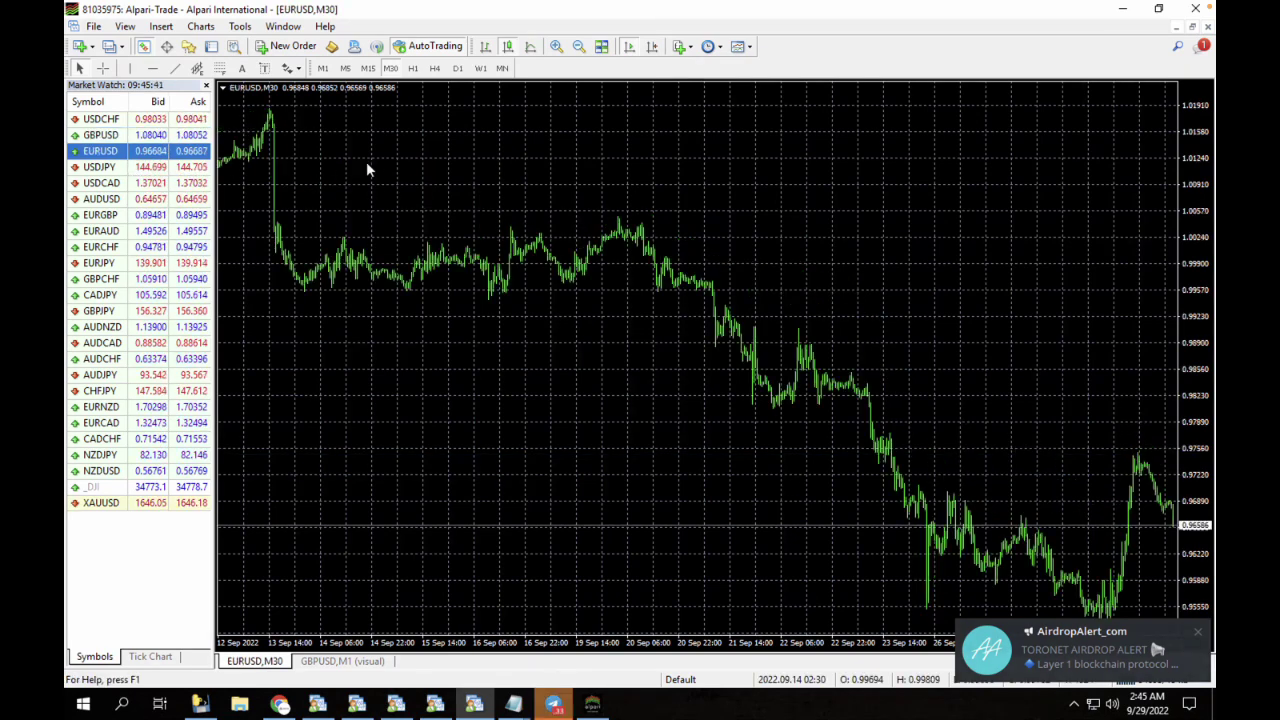
pyautogui.click(368, 68)
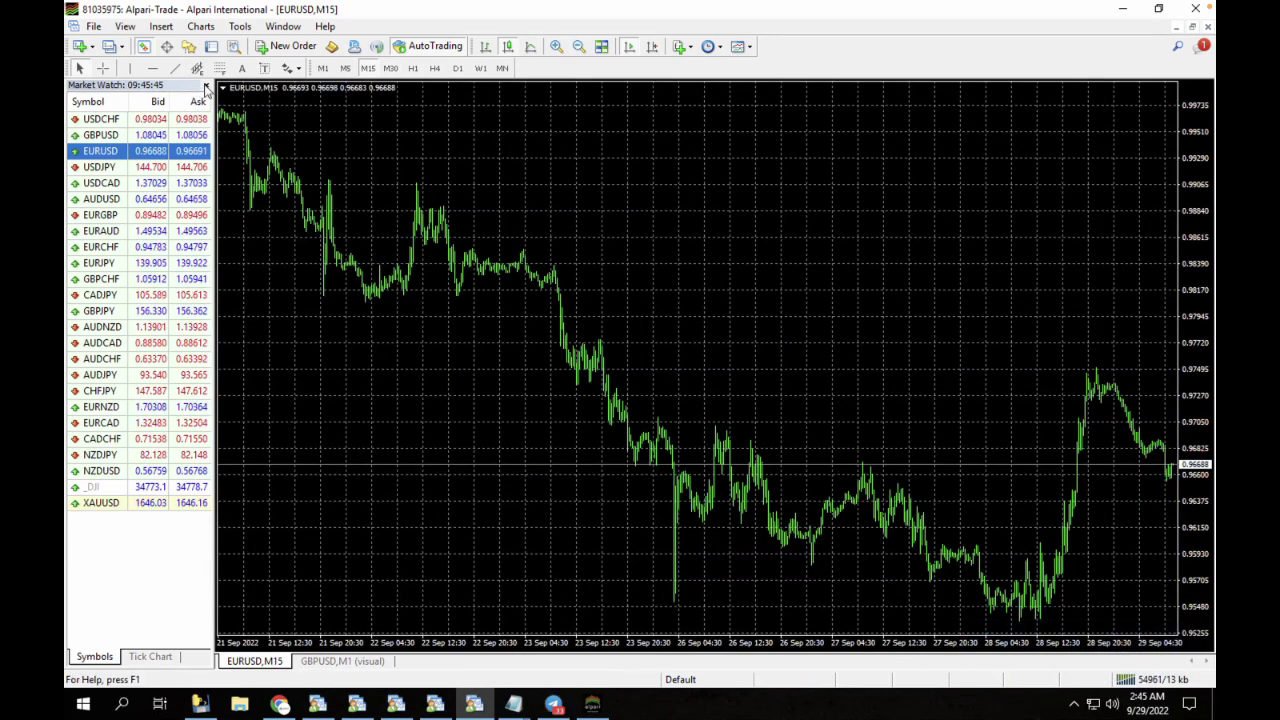
pyautogui.click(206, 87)
# Show the Navigator and refresh its list of Expert Advisors.
pyautogui.click(188, 46)
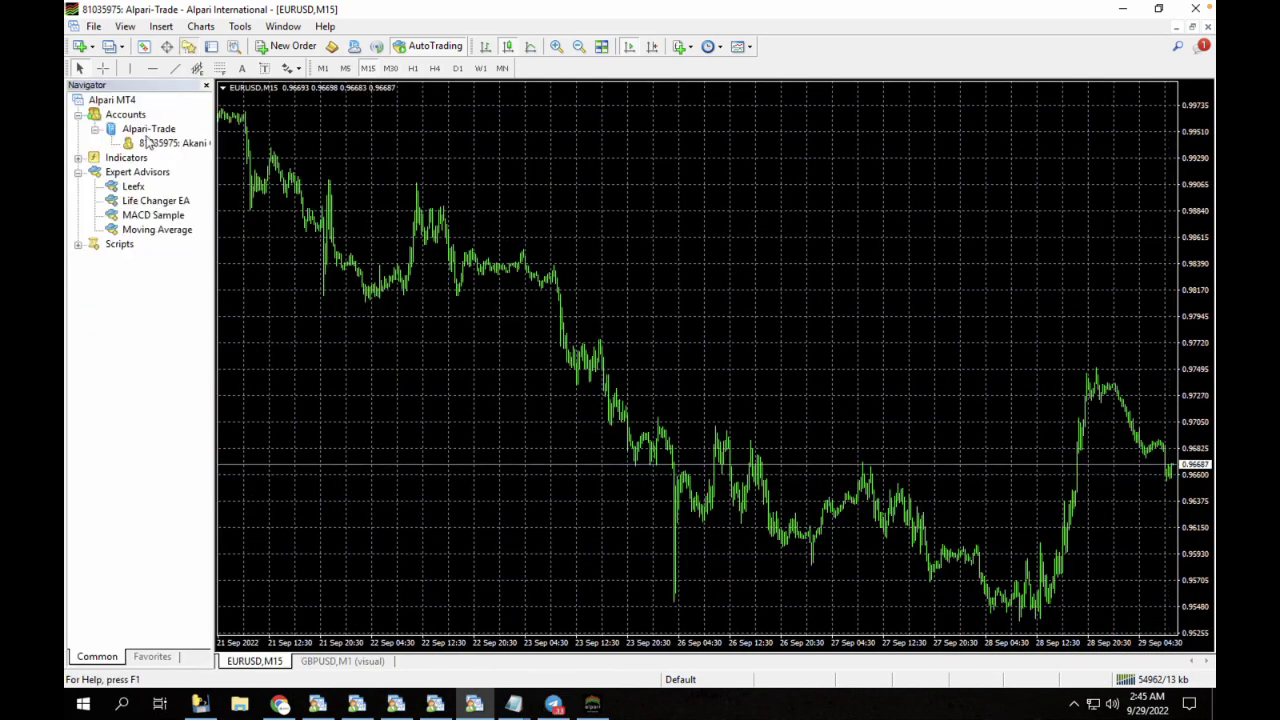
pyautogui.rightClick(84, 204)
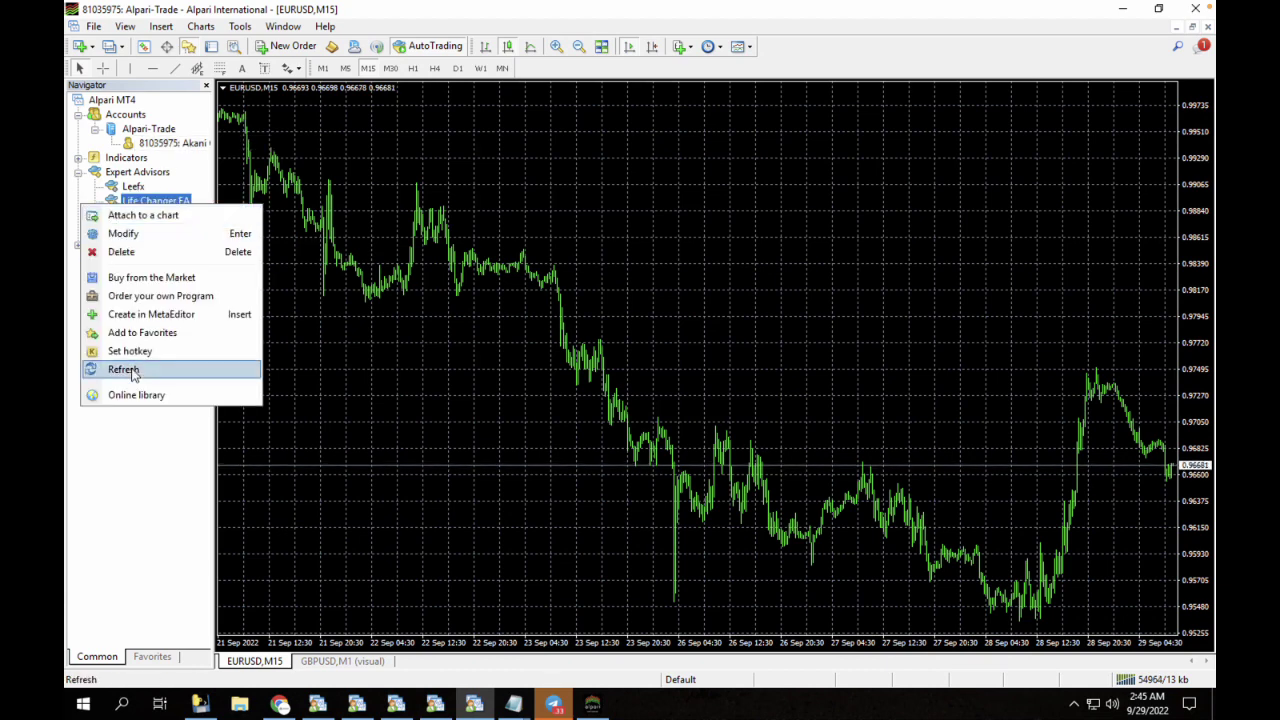
pyautogui.click(131, 370)
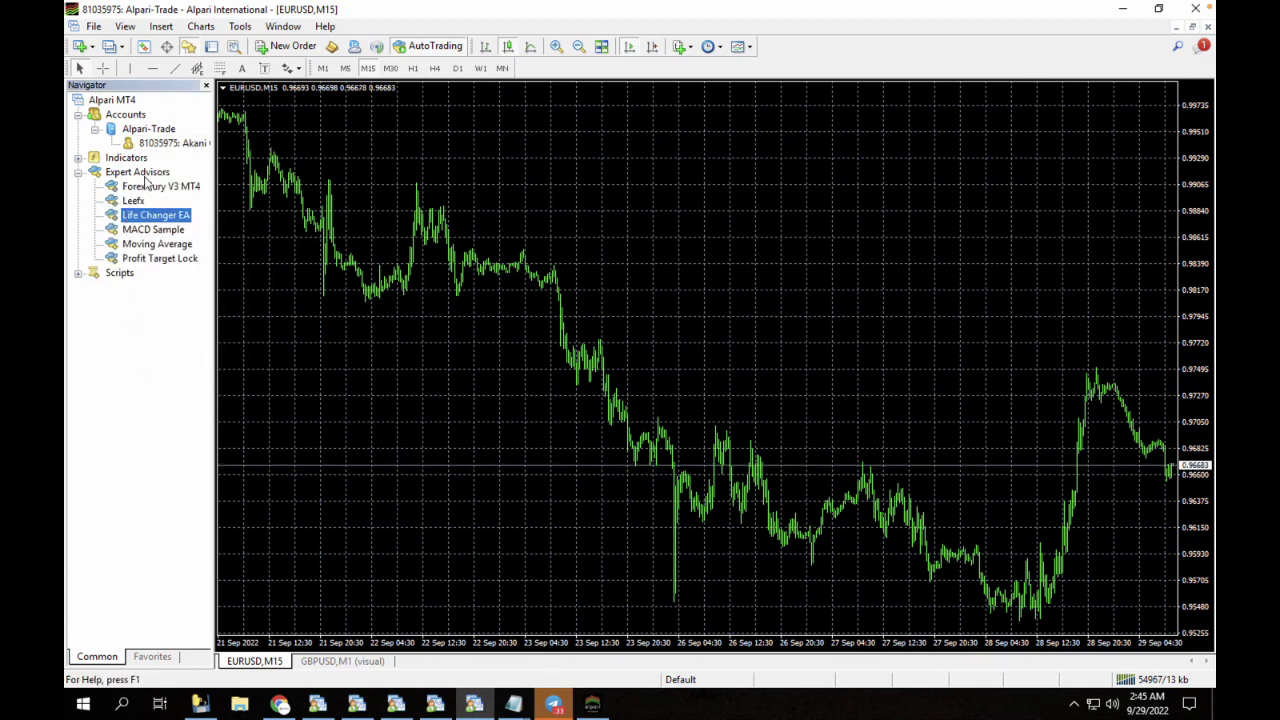
# Attach the Forex Fury V3 MT4 expert to the EURUSD M15 chart and review its common settings and input parameters.
pyautogui.click(147, 186)
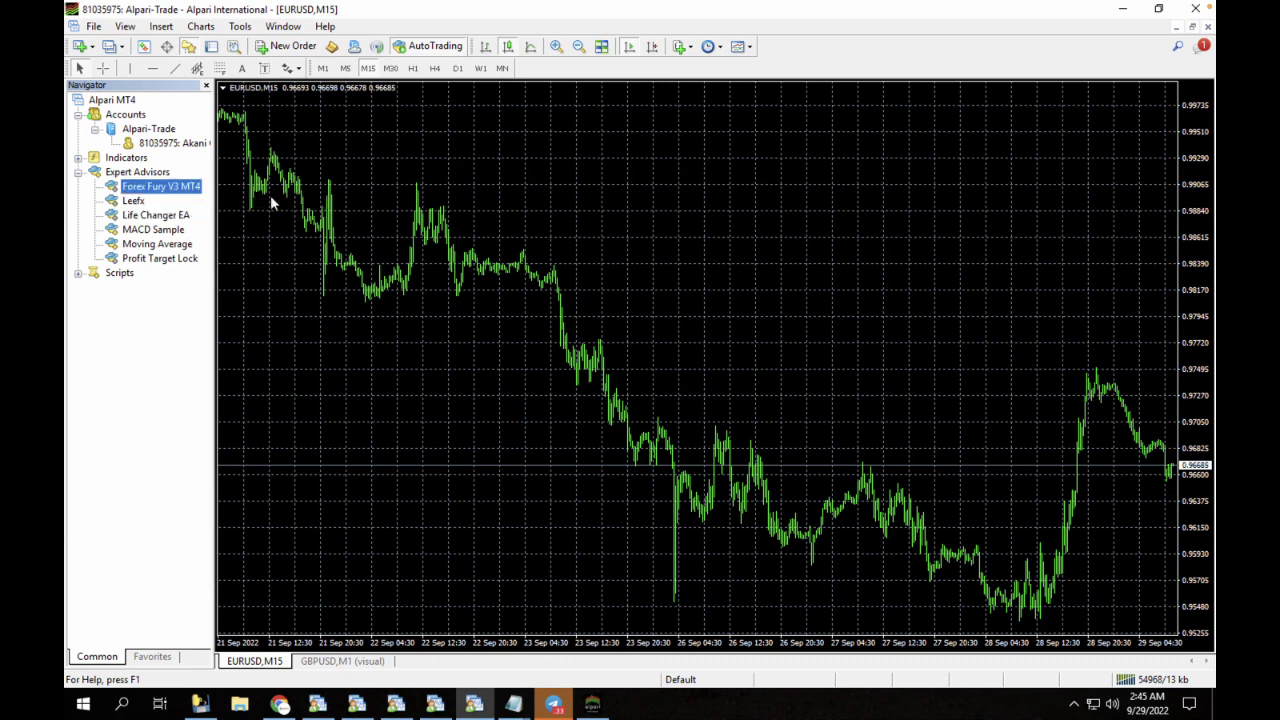
pyautogui.moveTo(147, 186); pyautogui.dragTo(270, 200)
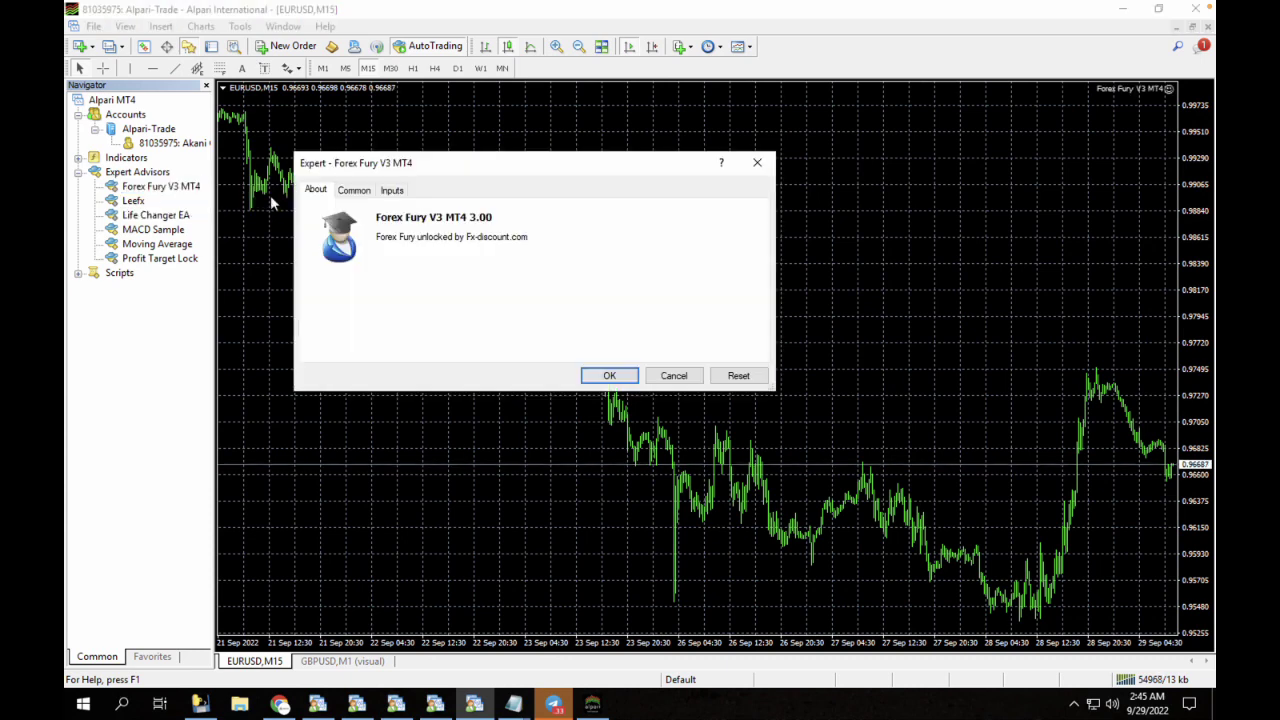
pyautogui.click(391, 194)
pyautogui.click(345, 196)
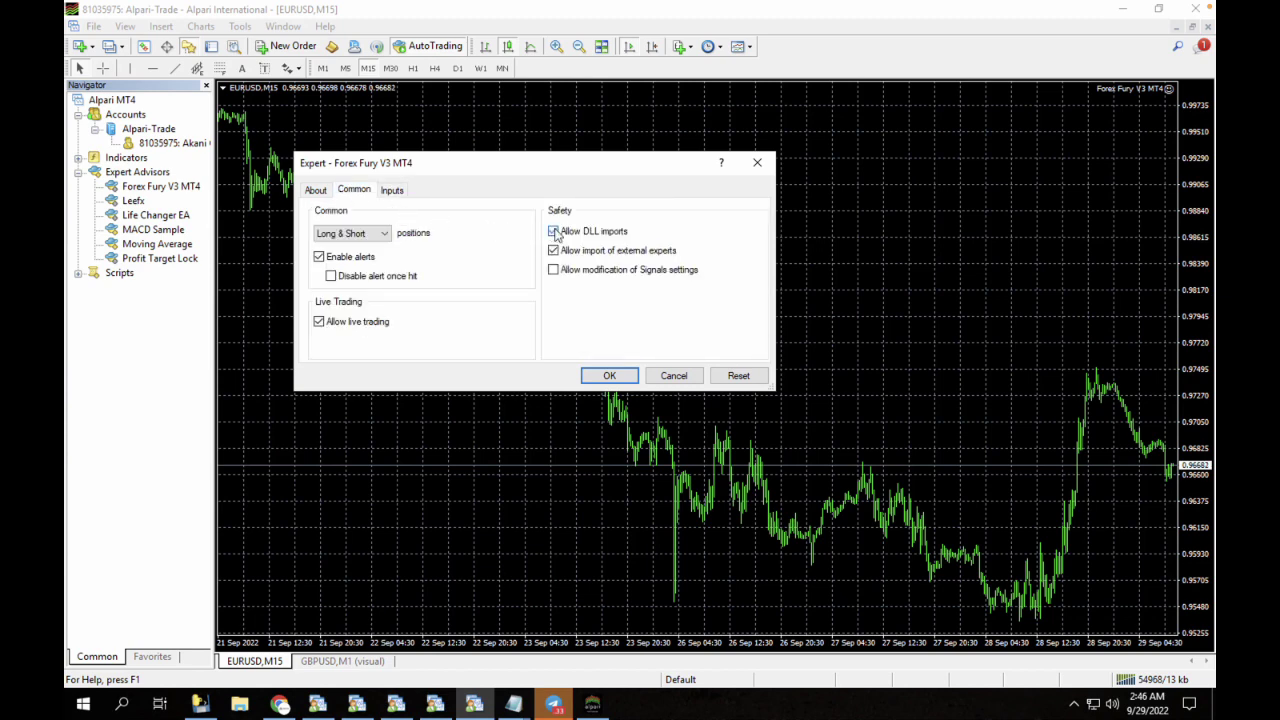
pyautogui.click(391, 191)
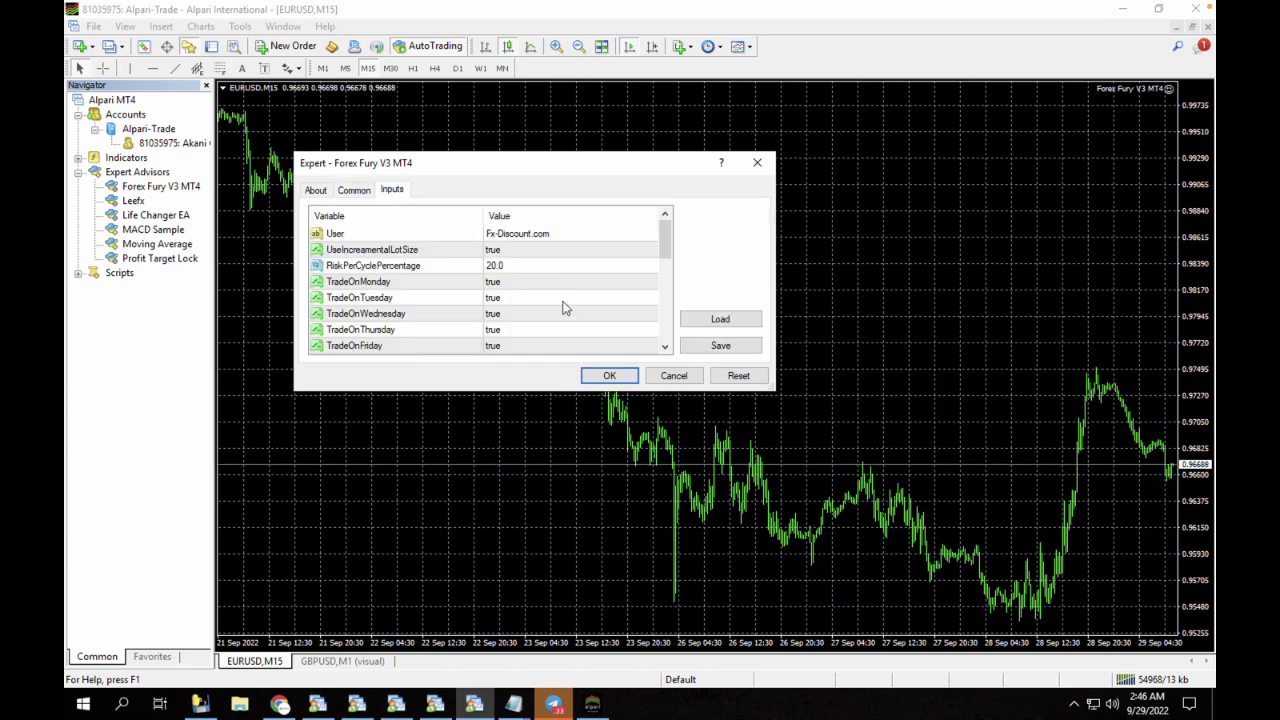
# Load EURUSD 700% YTD.set from the $1000 Account folder in Forex Fury Set Files, apply the expert settings, and close the Navigator.
pyautogui.click(701, 320)
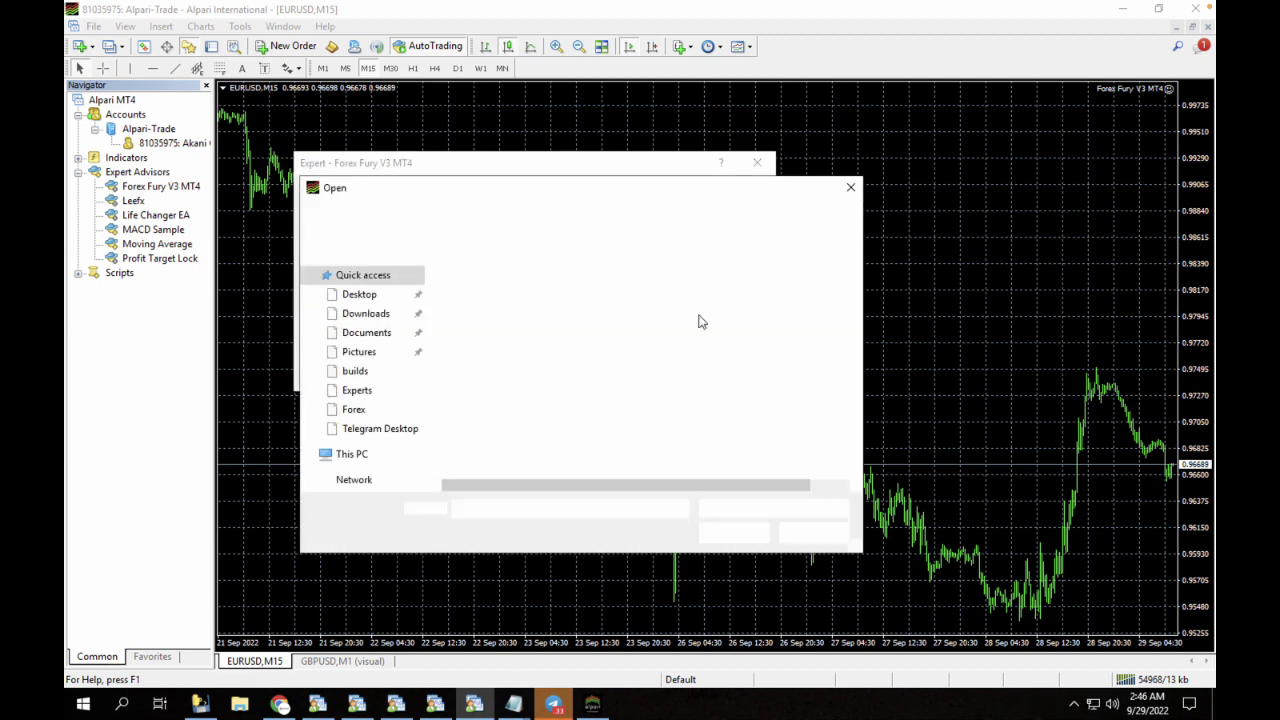
pyautogui.click(532, 287)
pyautogui.doubleClick(532, 287)
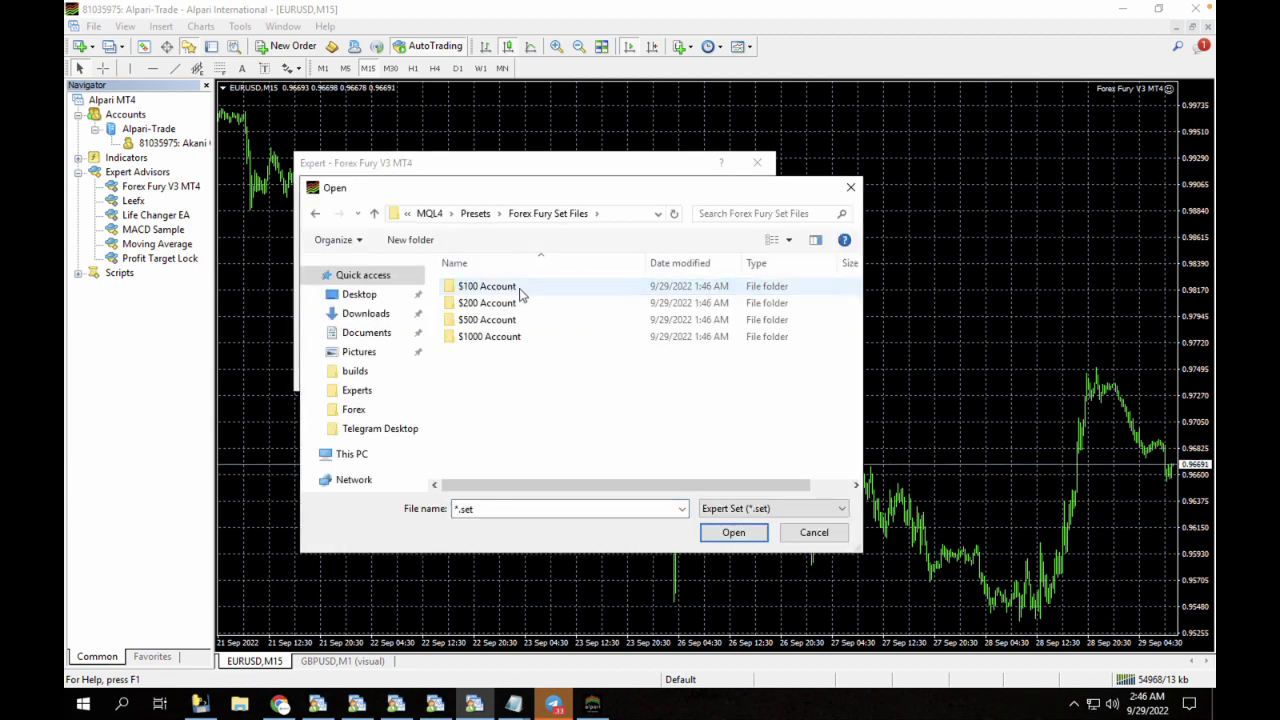
pyautogui.doubleClick(487, 337)
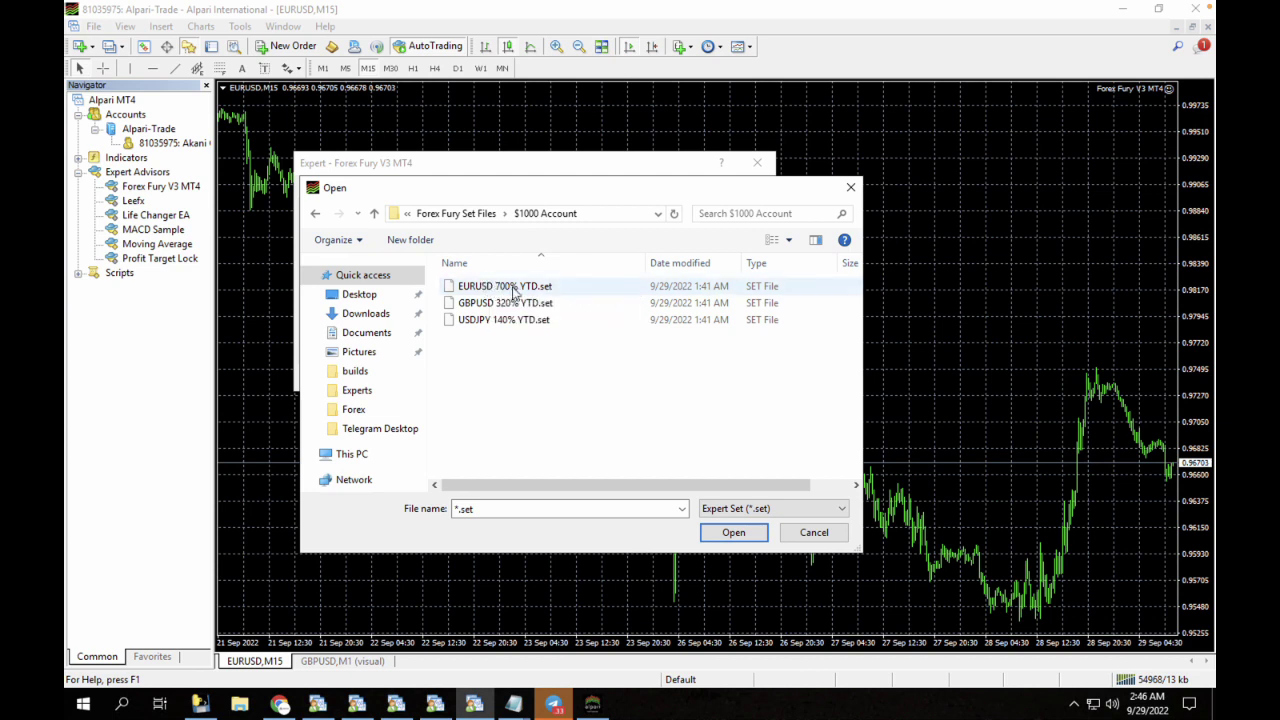
pyautogui.click(480, 288)
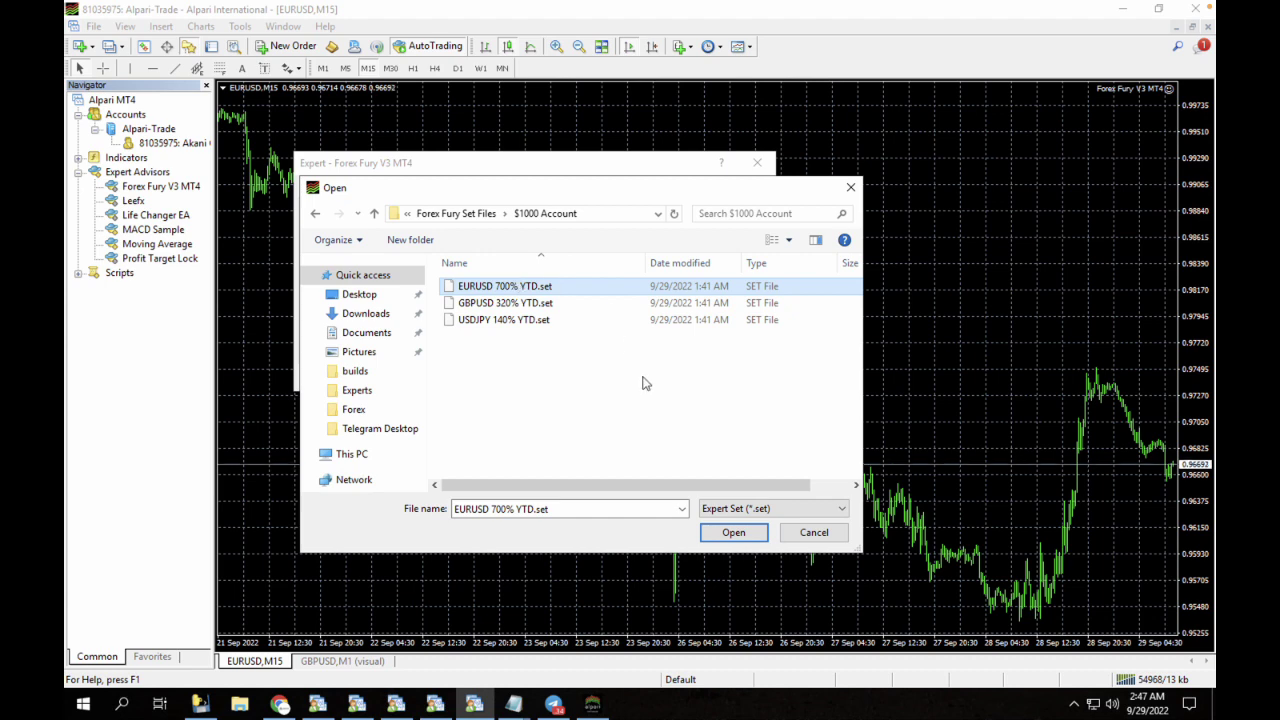
pyautogui.click(721, 535)
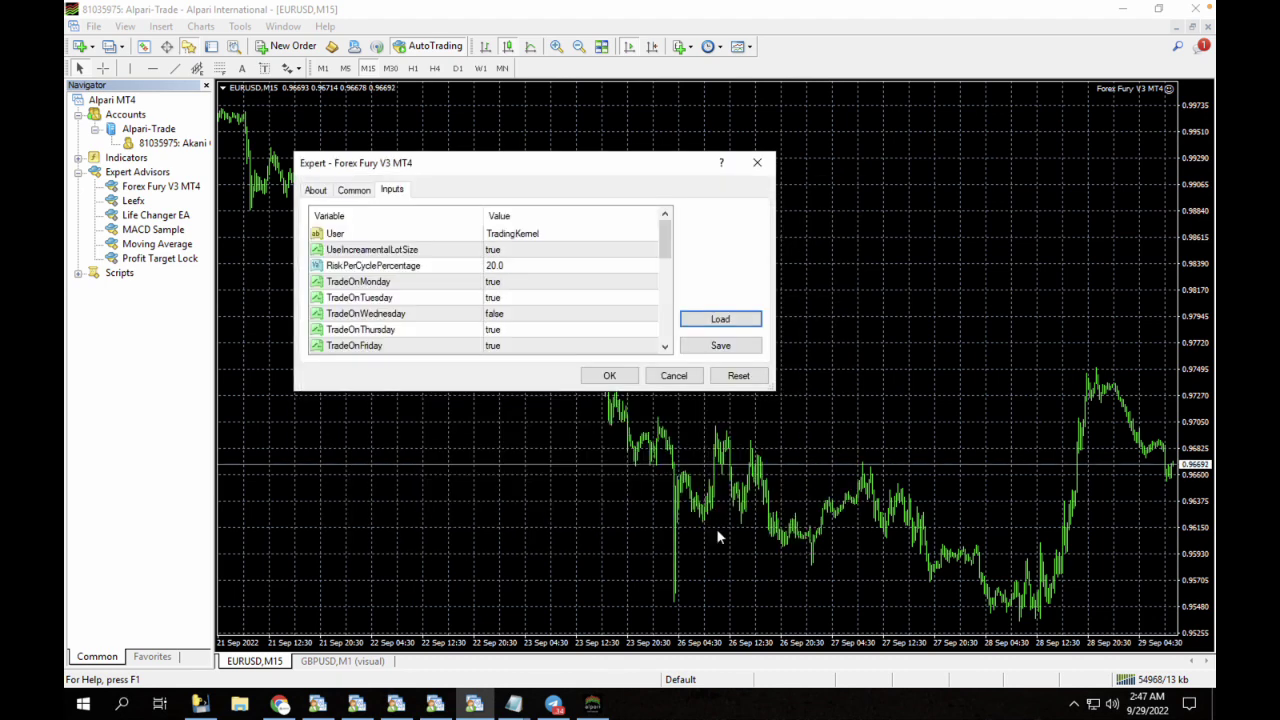
pyautogui.click(608, 377)
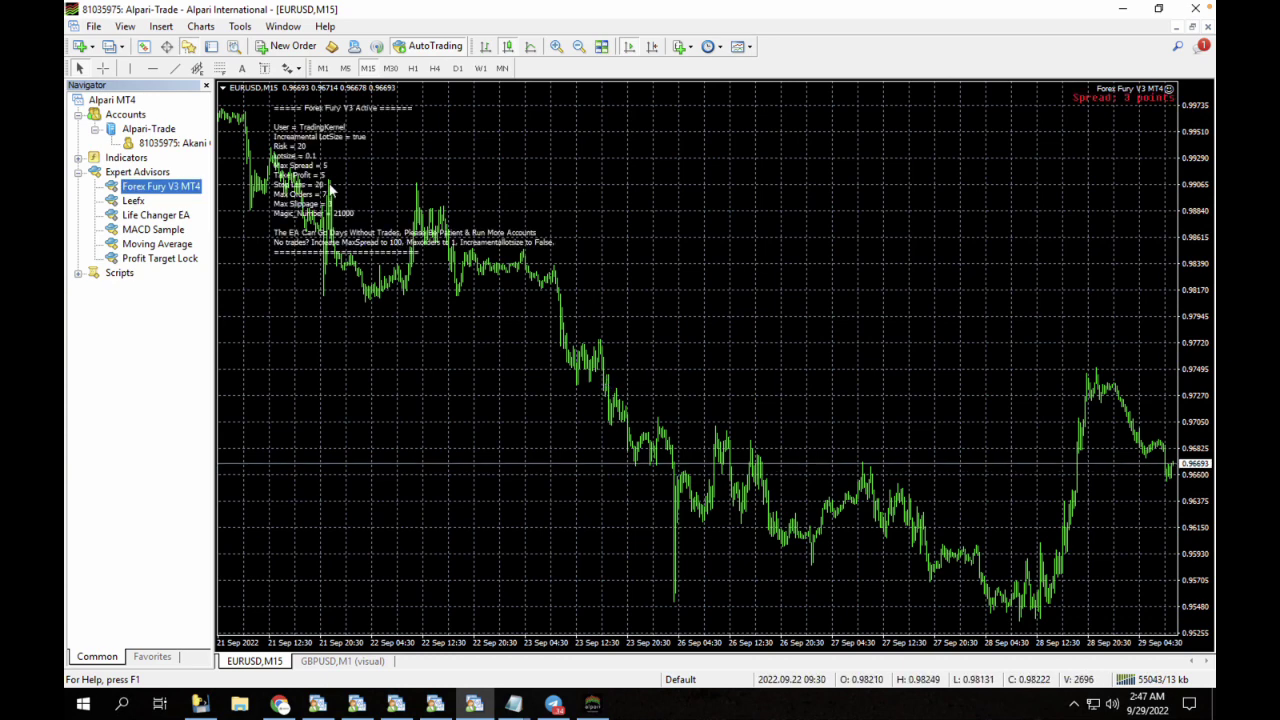
pyautogui.click(206, 87)
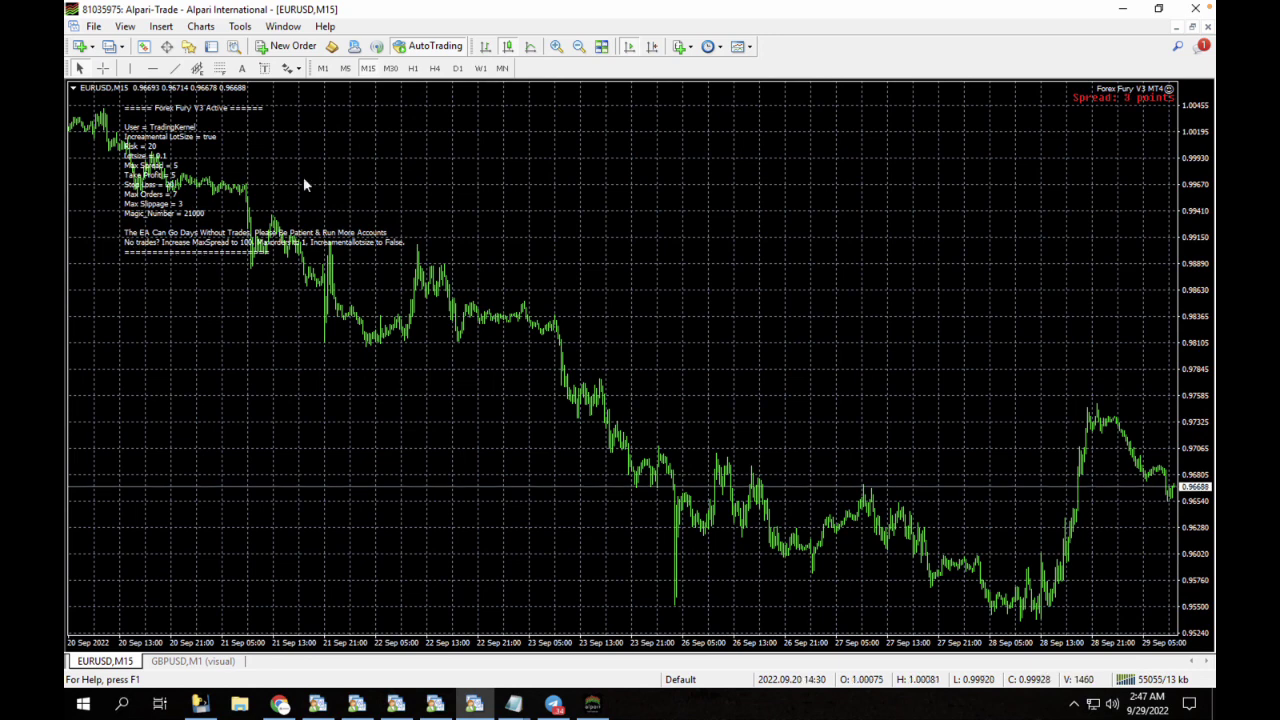
# Examine the input parameters of the Forex Fury expert running on the chart, down to its Lot_Size, and close the settings unchanged.
pyautogui.rightClick(380, 167)
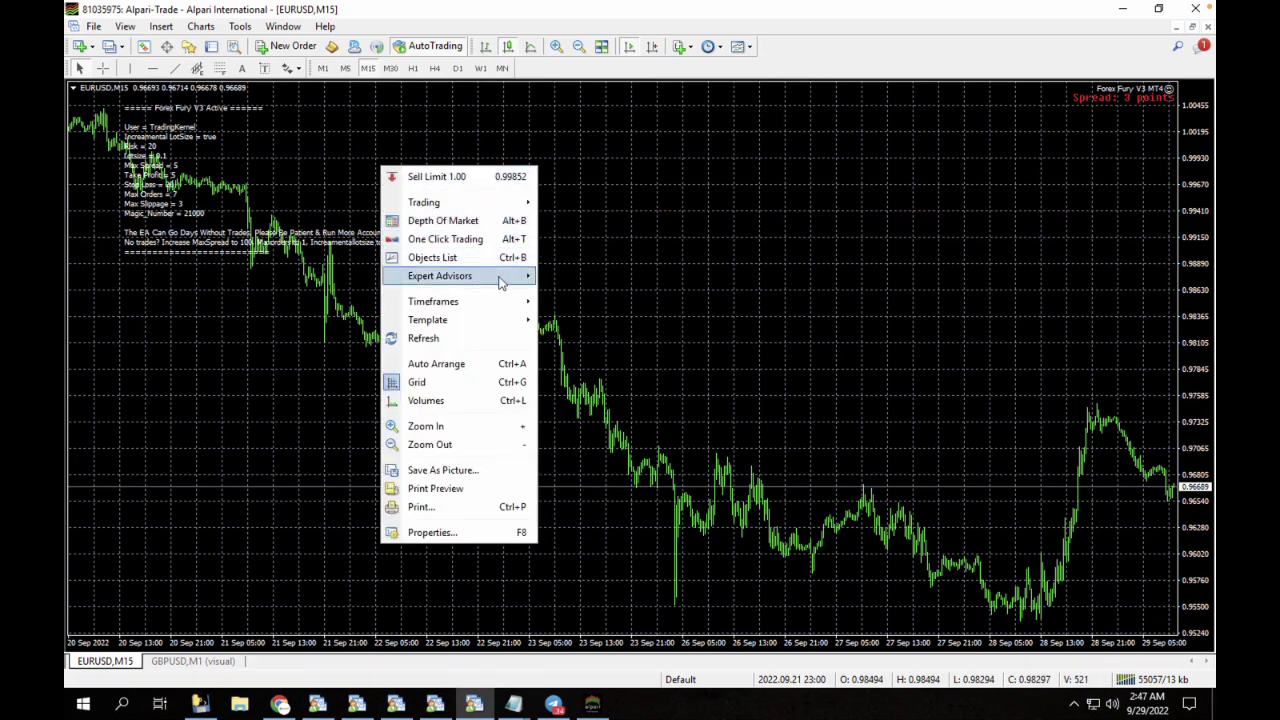
pyautogui.moveTo(501, 283)
pyautogui.click(545, 270)
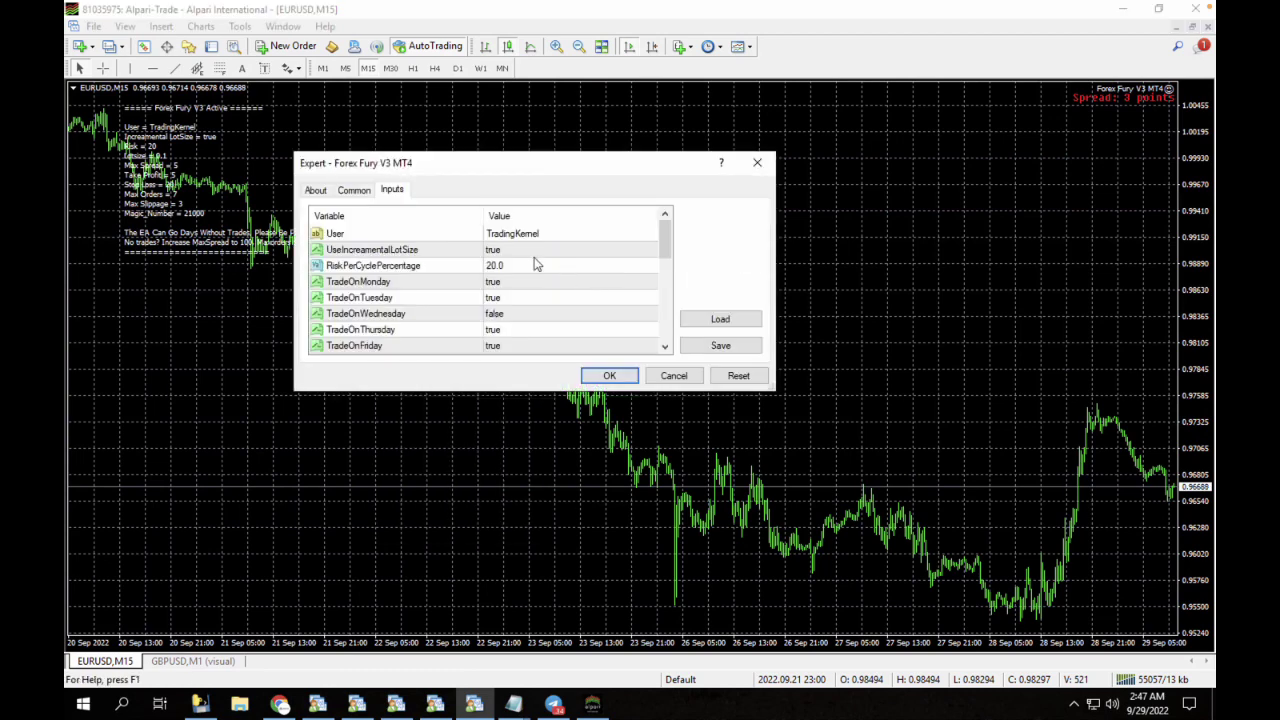
pyautogui.moveTo(668, 244); pyautogui.dragTo(670, 252)
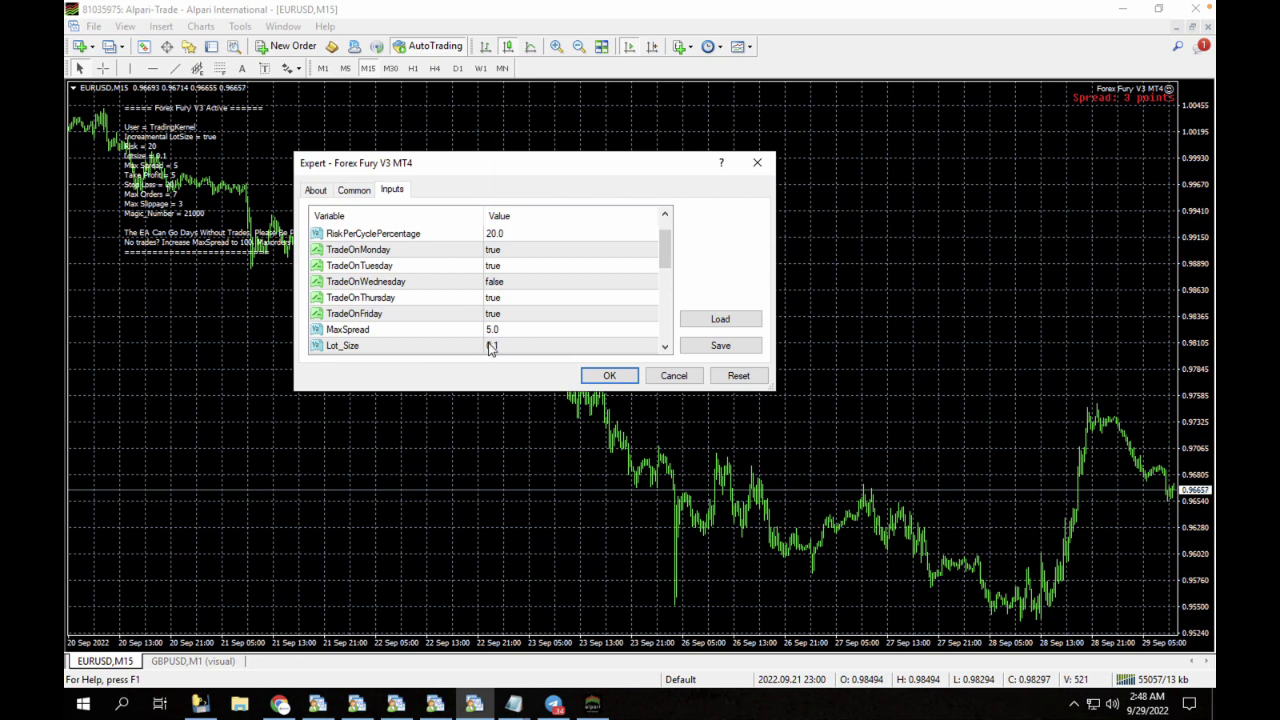
pyautogui.click(757, 164)
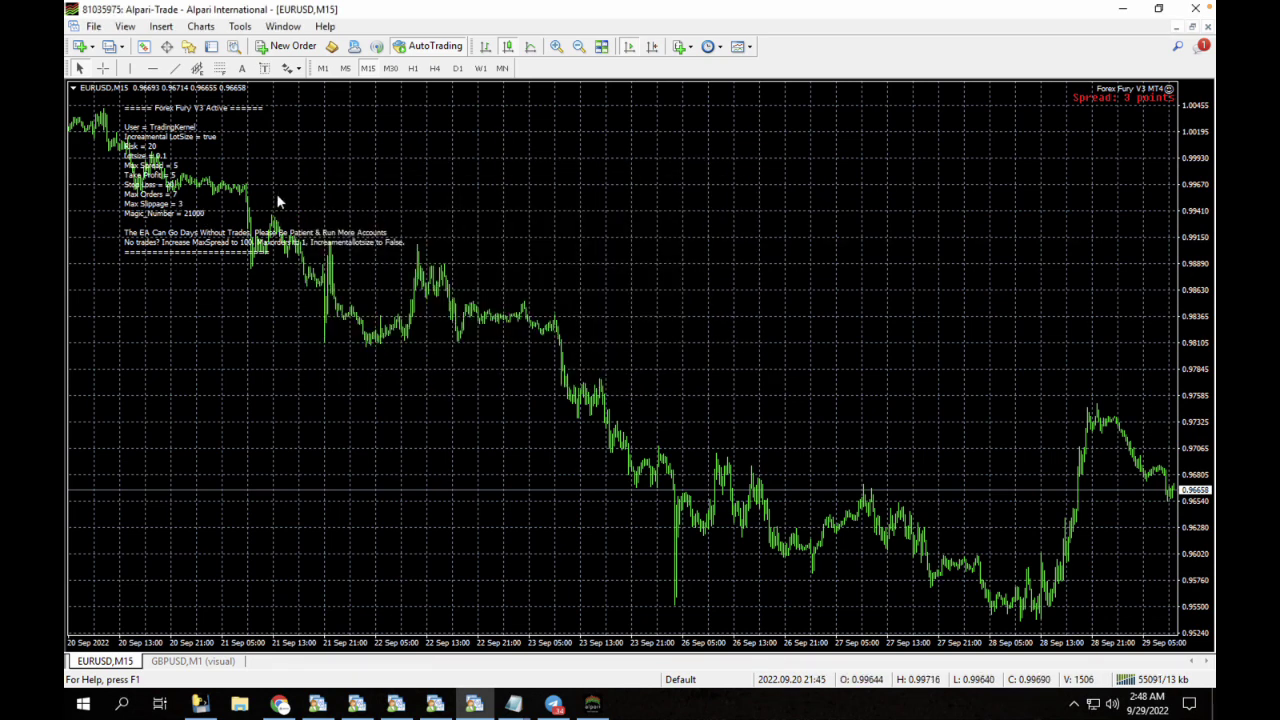
# Open a second EURUSD chart from Market Watch, maximize it, and set its timeframe to M1.
pyautogui.click(1192, 28)
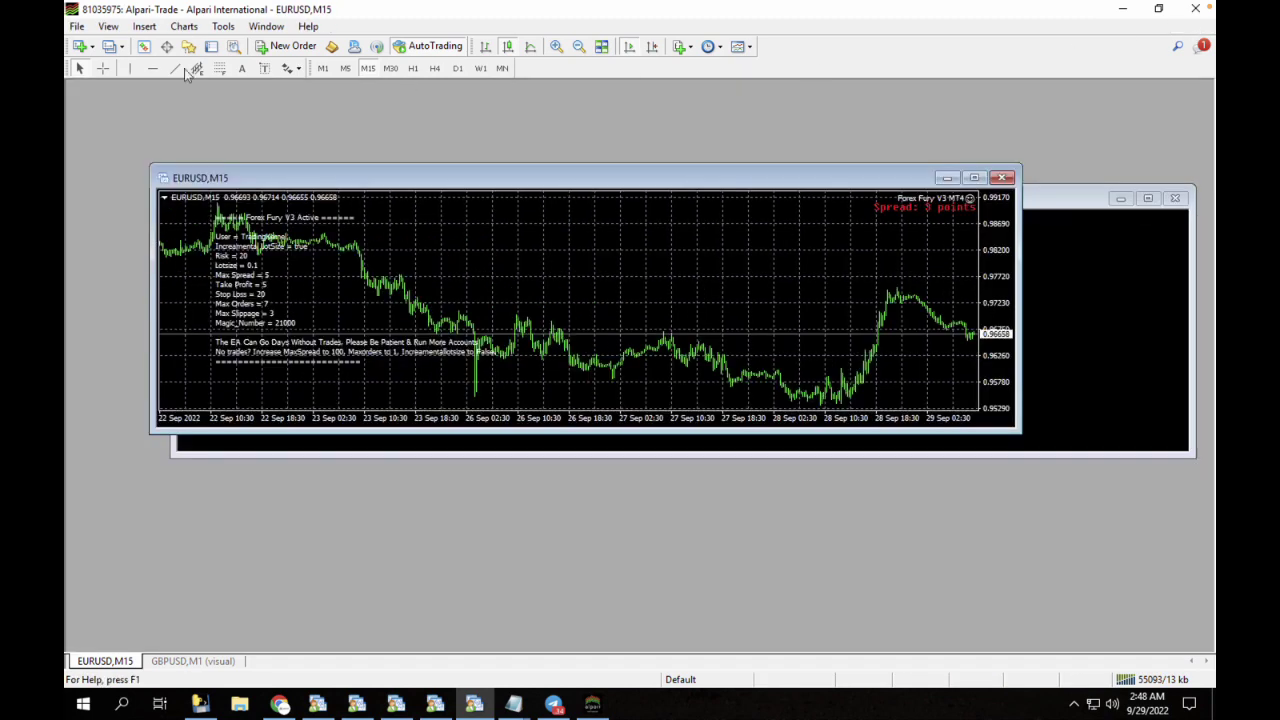
pyautogui.click(142, 47)
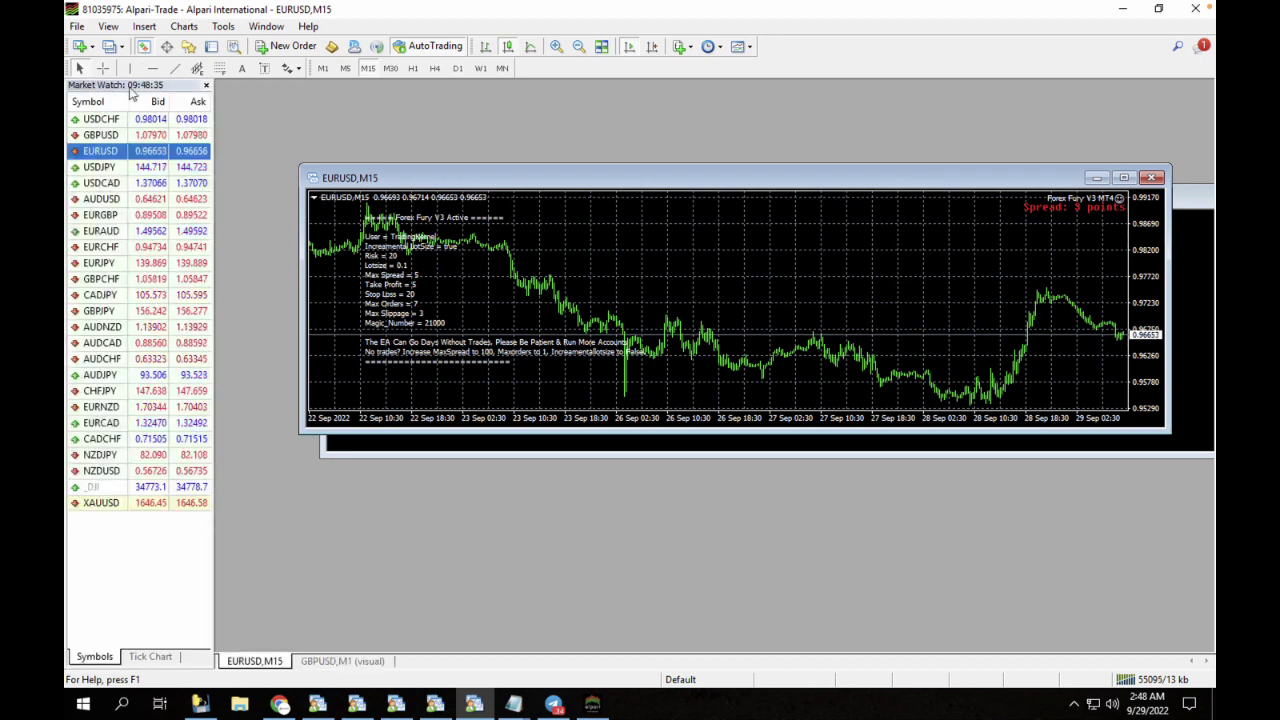
pyautogui.moveTo(103, 152); pyautogui.dragTo(345, 112)
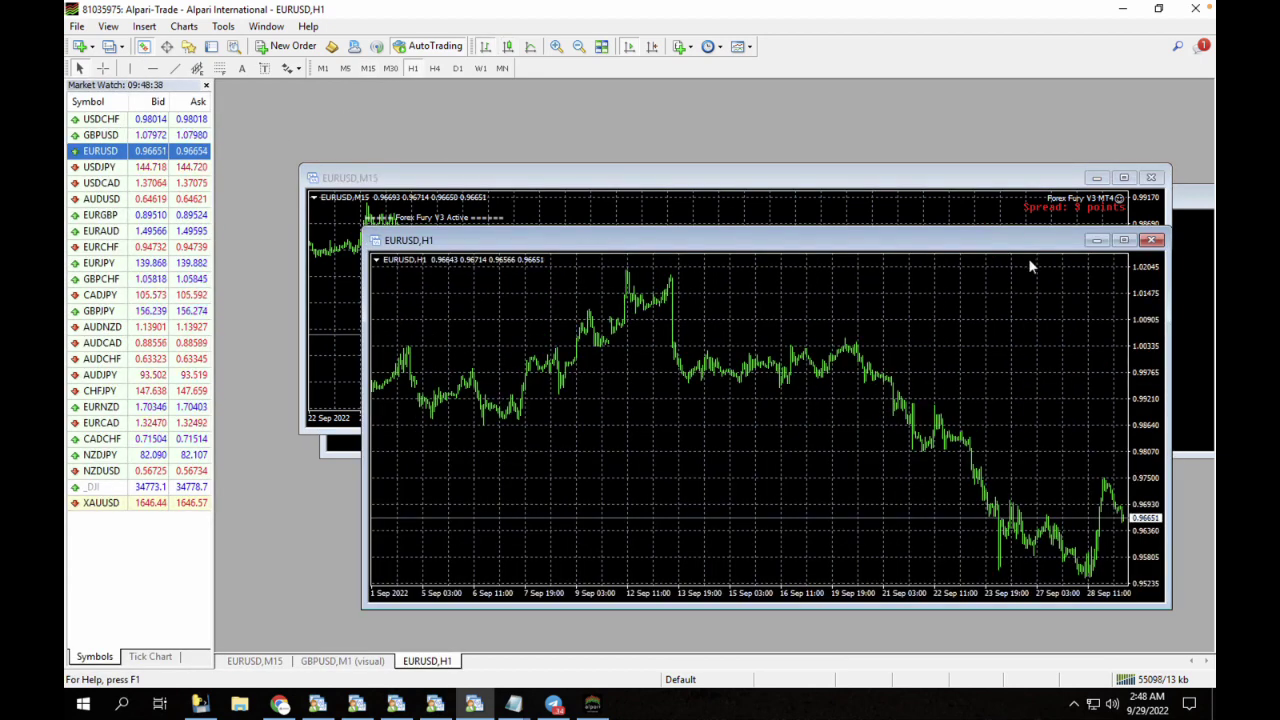
pyautogui.click(1122, 240)
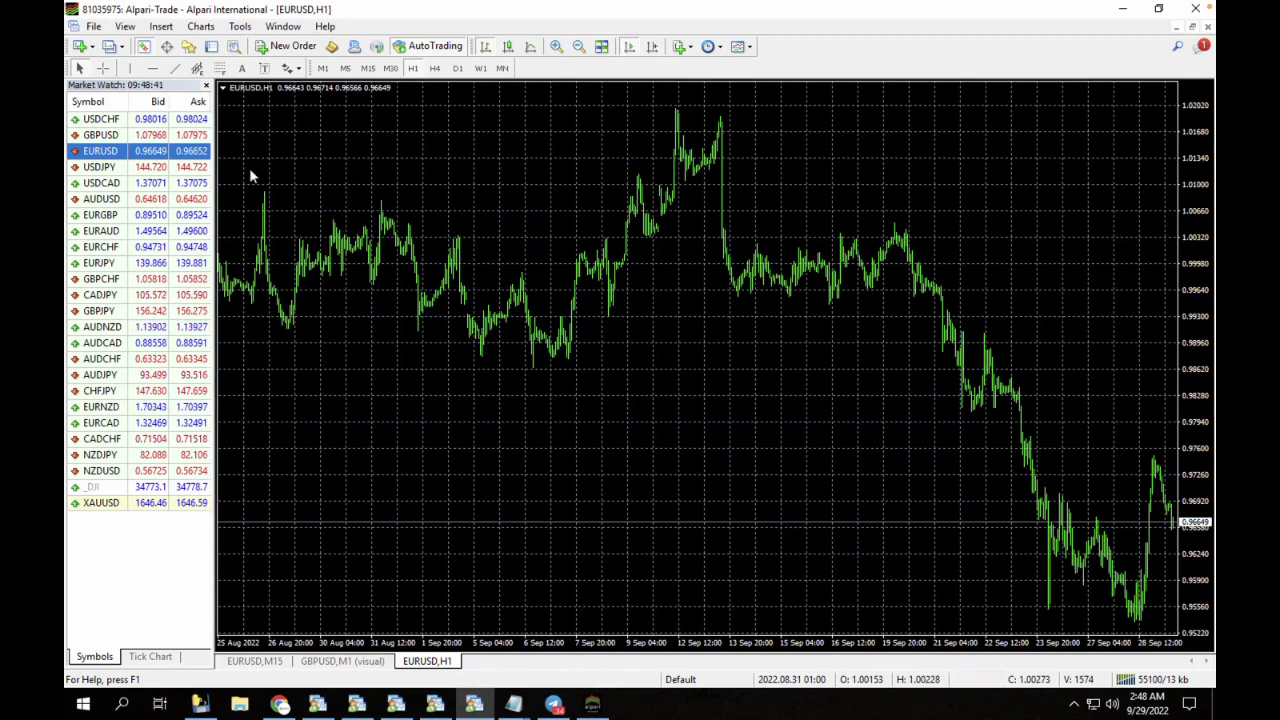
pyautogui.click(326, 69)
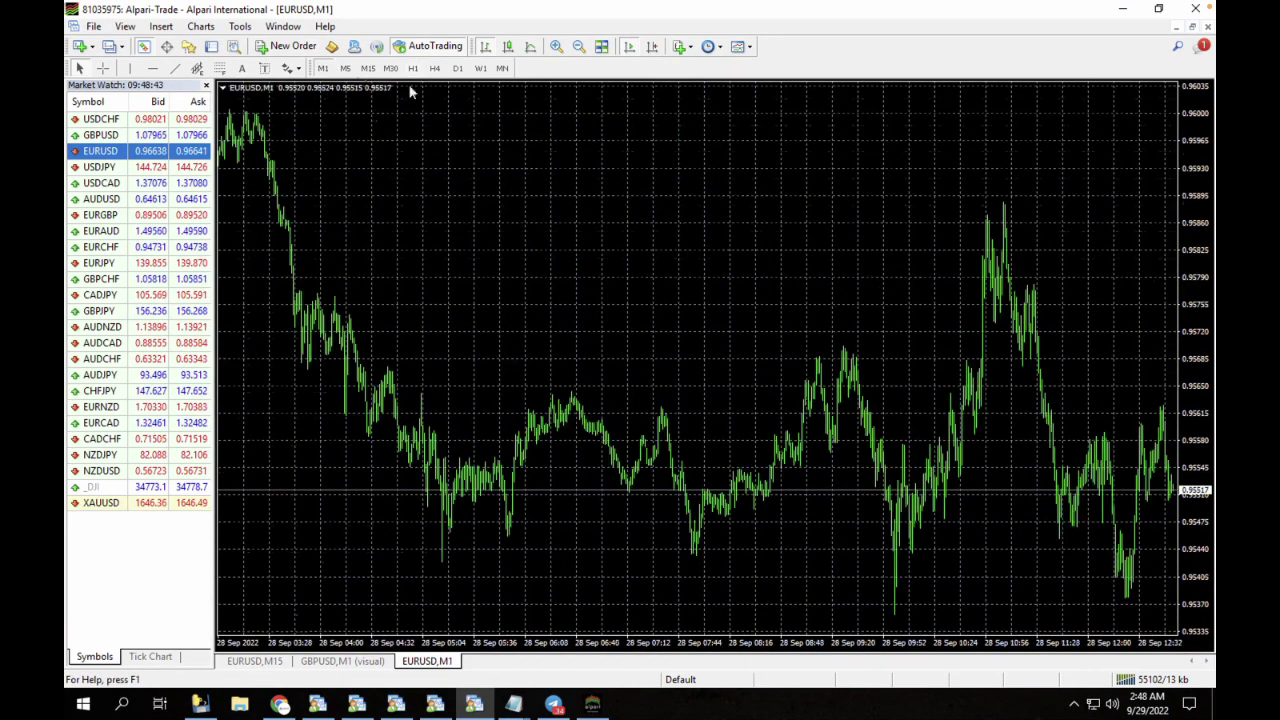
# Apply the Profit Lock template to the EURUSD M1 chart and dismiss the expert's greeting message.
pyautogui.rightClick(471, 182)
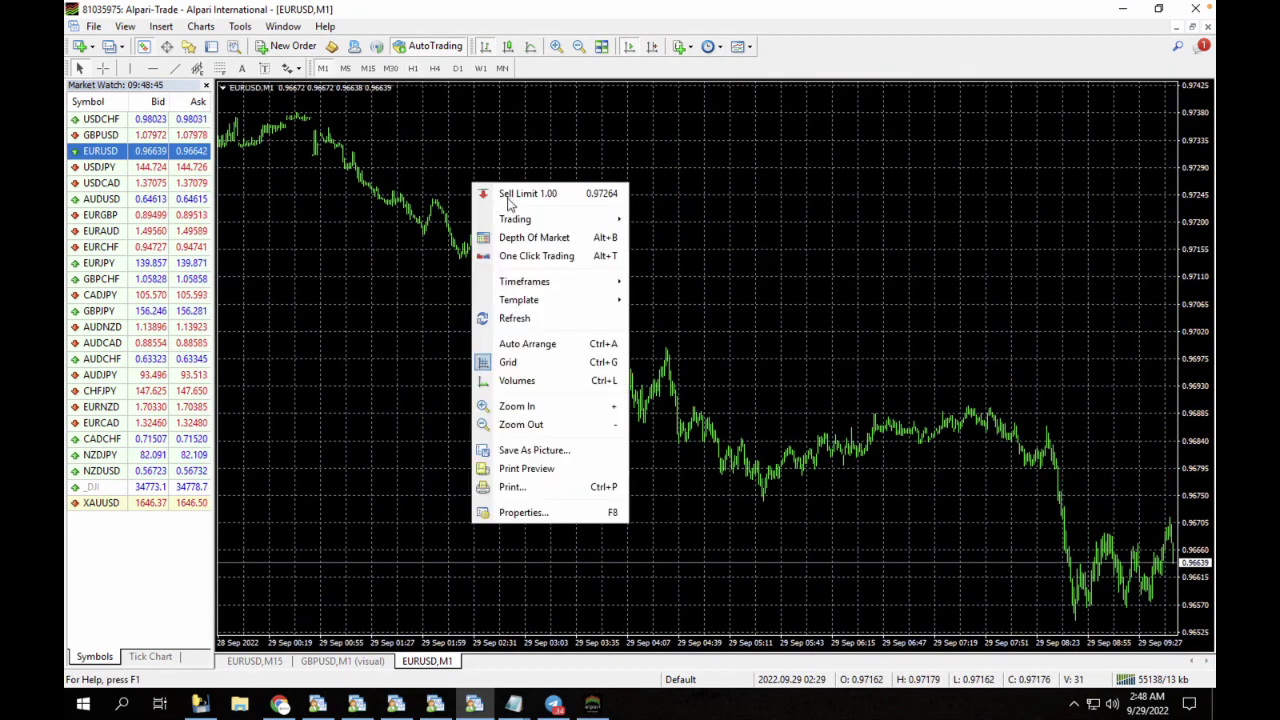
pyautogui.moveTo(530, 299)
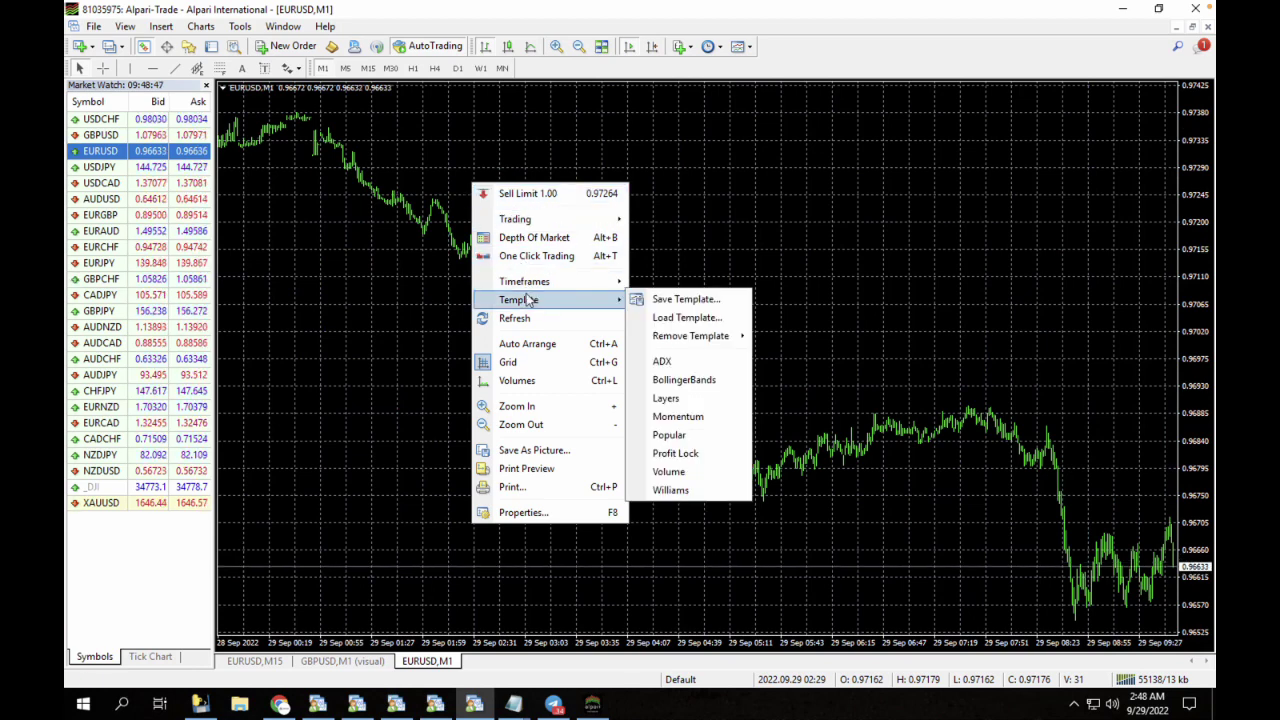
pyautogui.click(677, 455)
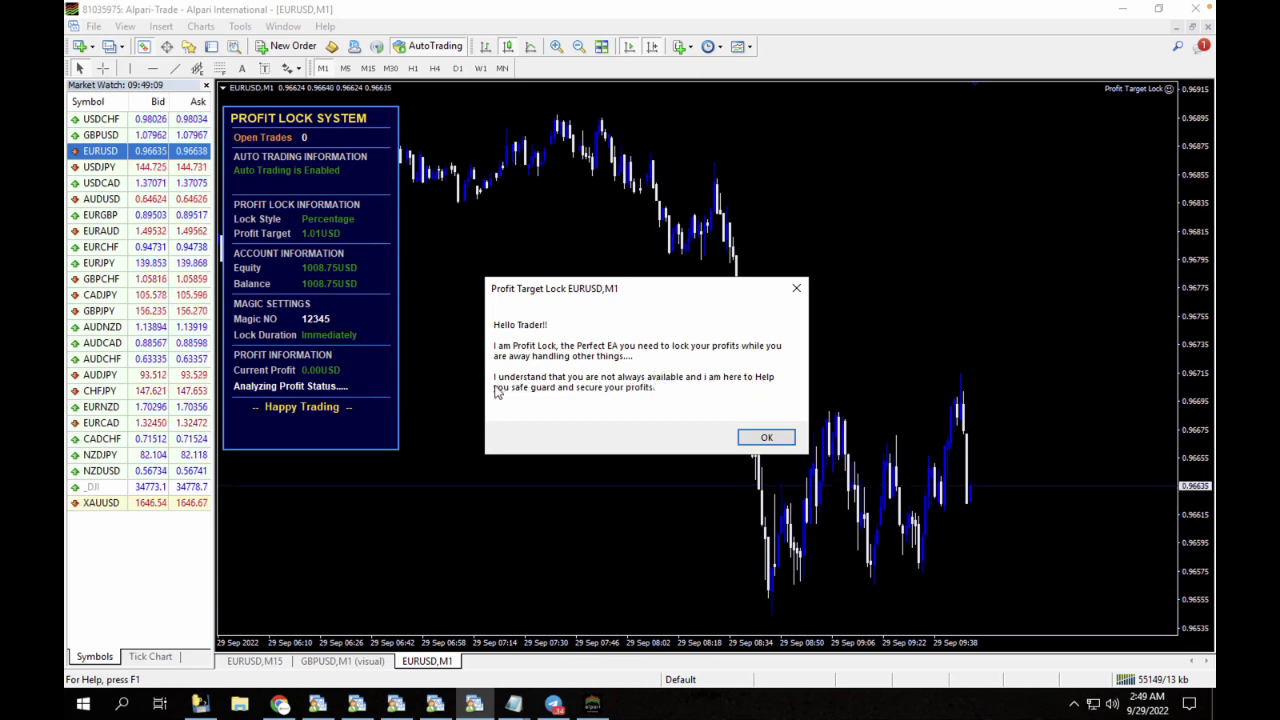
pyautogui.click(763, 438)
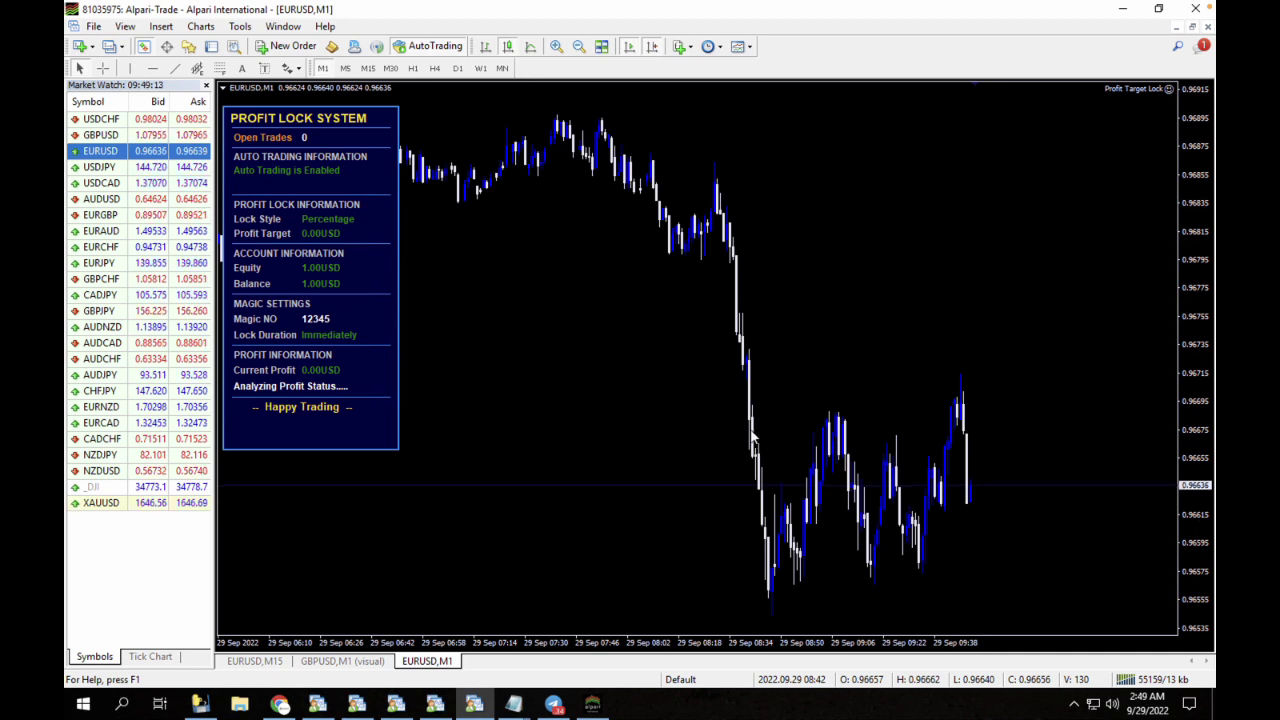
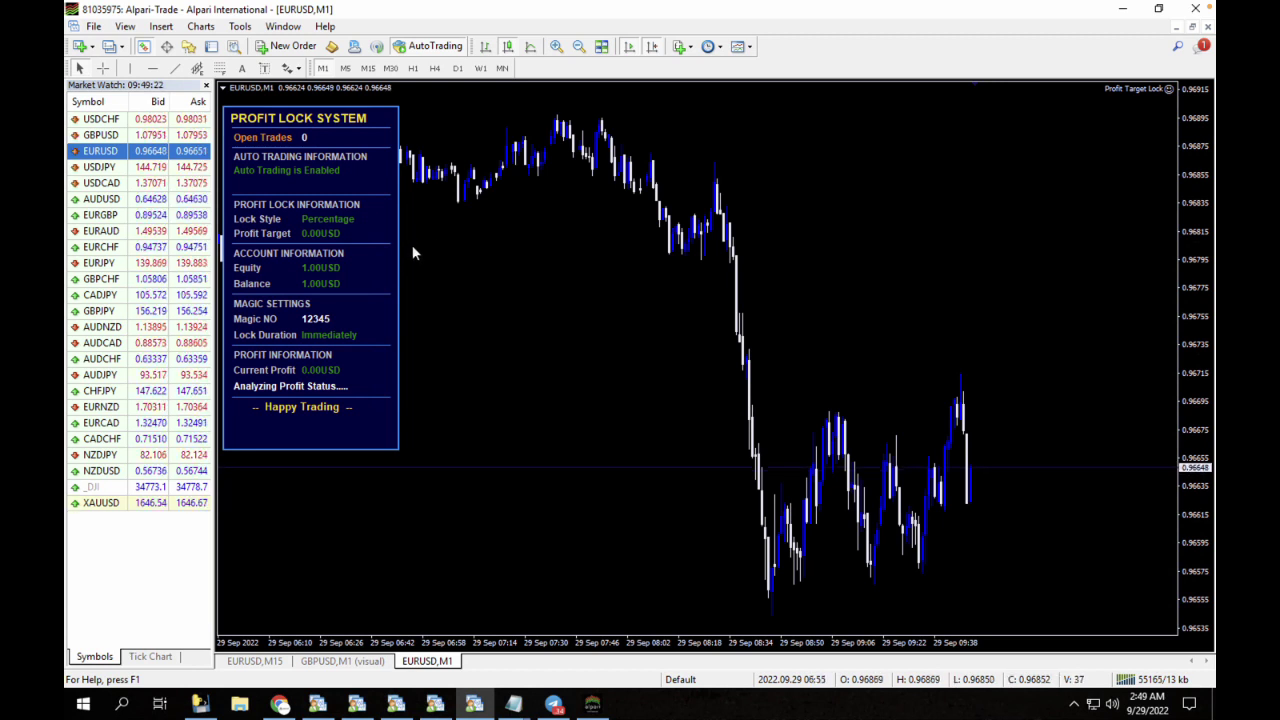
# Check the Magic_Number input of the Forex Fury expert on the EURUSD M15 chart and close its settings without changing values.
pyautogui.click(263, 663)
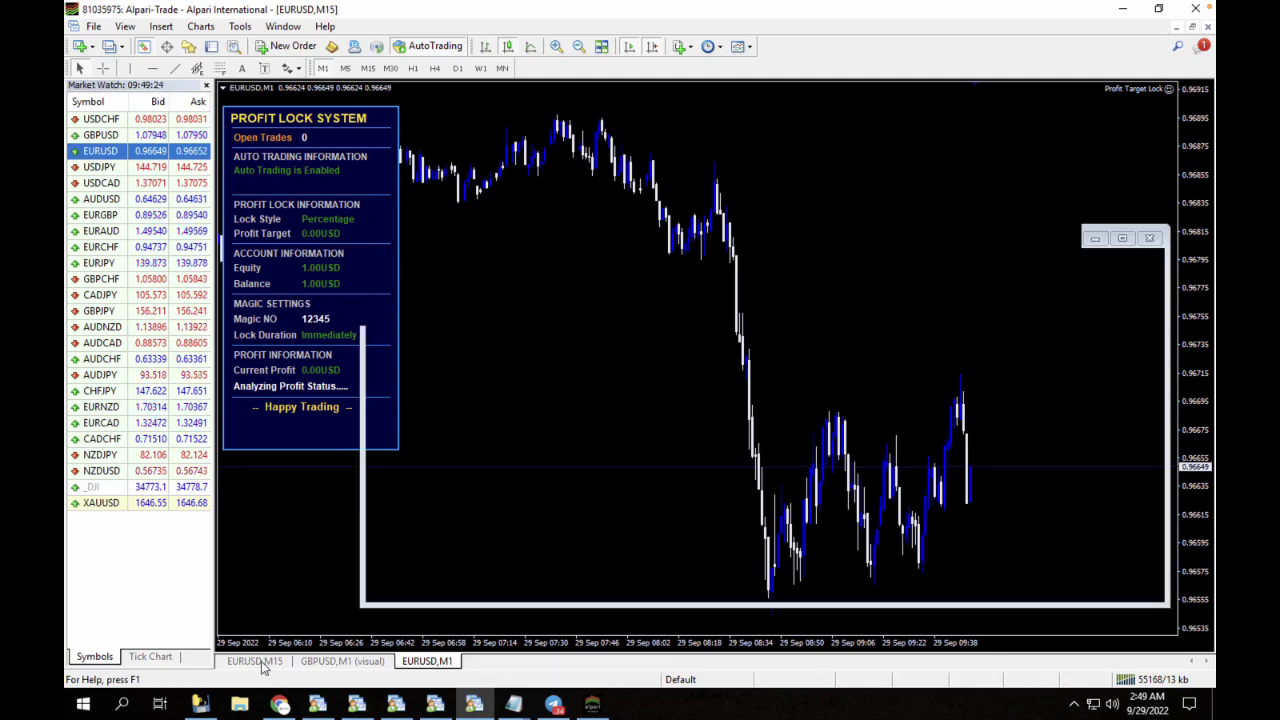
pyautogui.rightClick(680, 120)
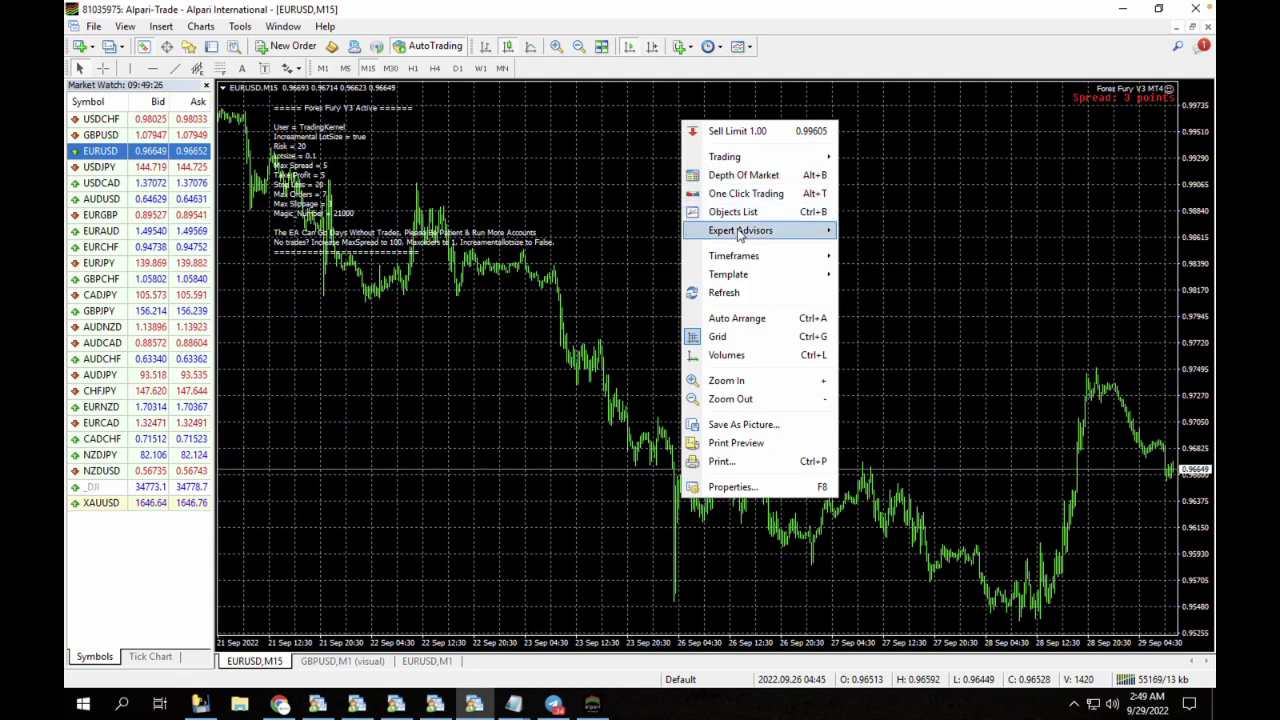
pyautogui.moveTo(740, 230)
pyautogui.click(866, 229)
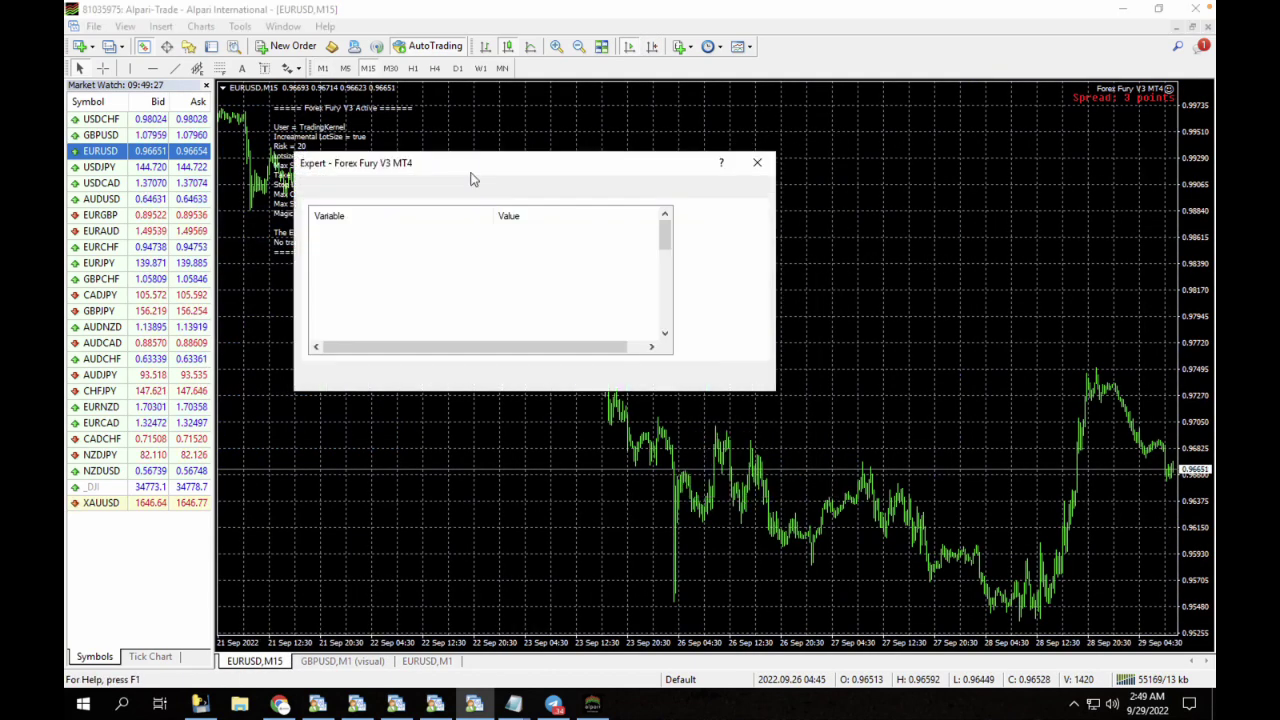
pyautogui.moveTo(670, 250); pyautogui.dragTo(661, 316)
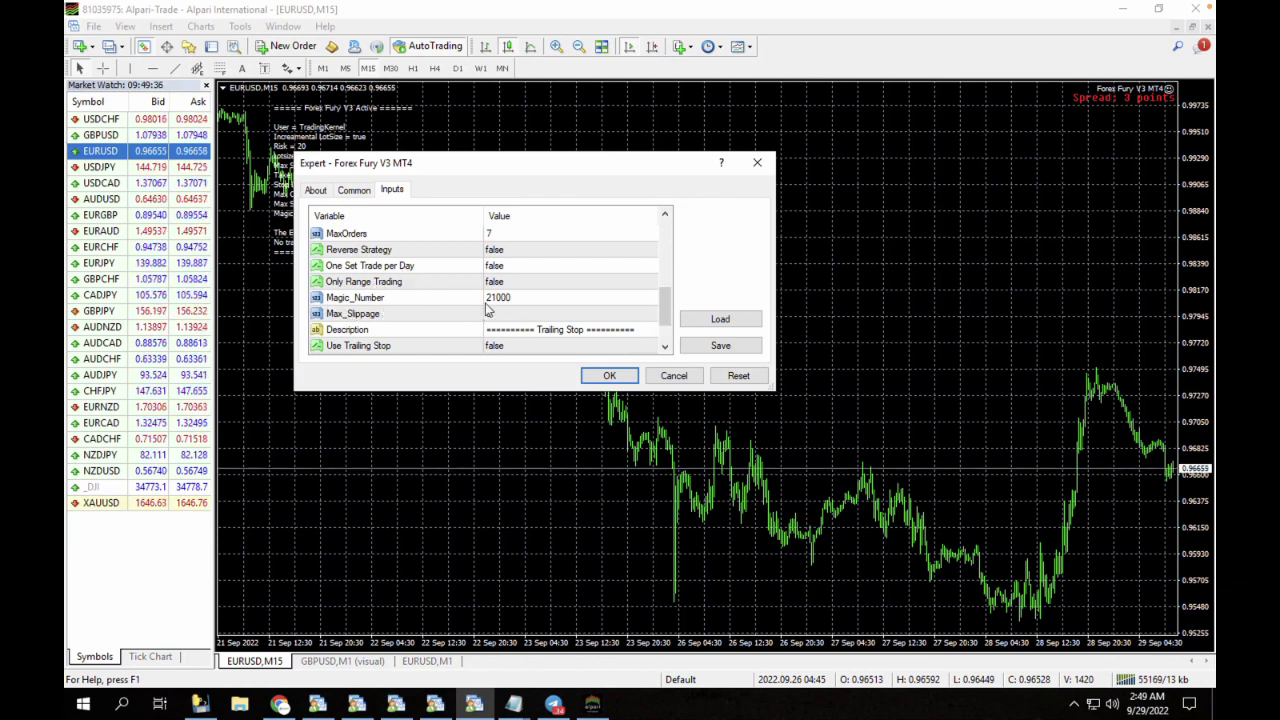
pyautogui.click(497, 304)
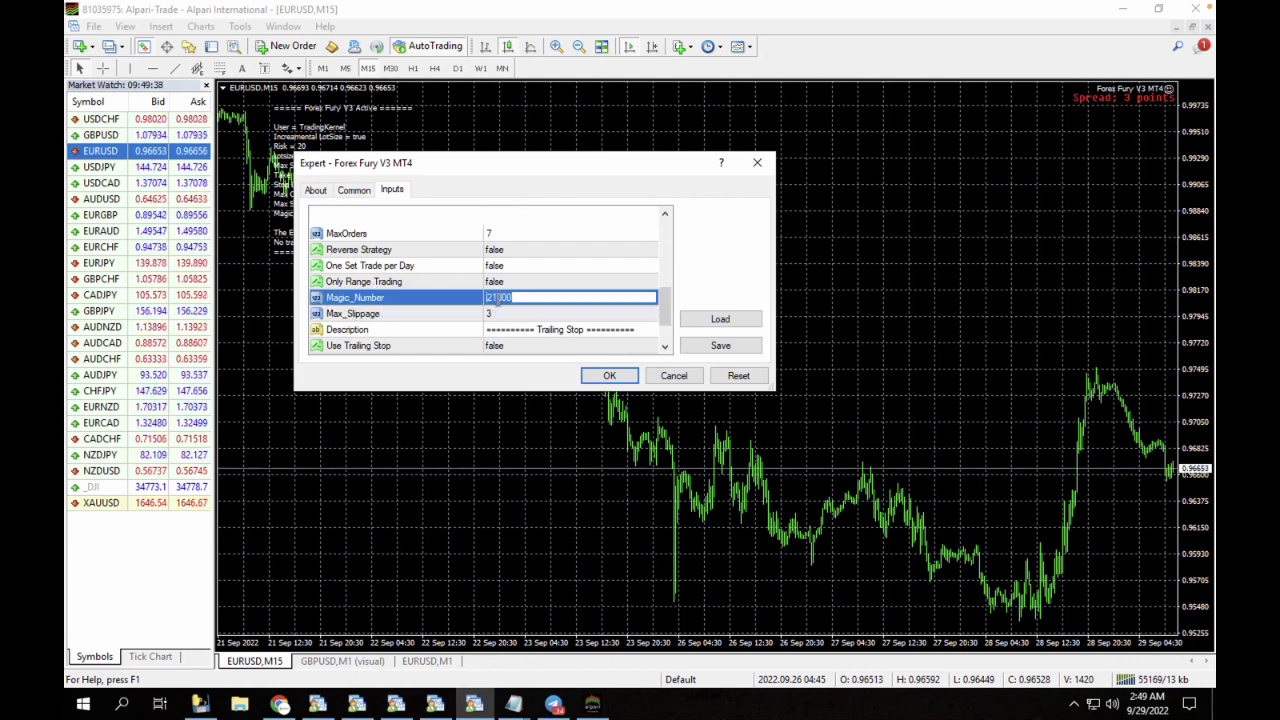
pyautogui.click(498, 299)
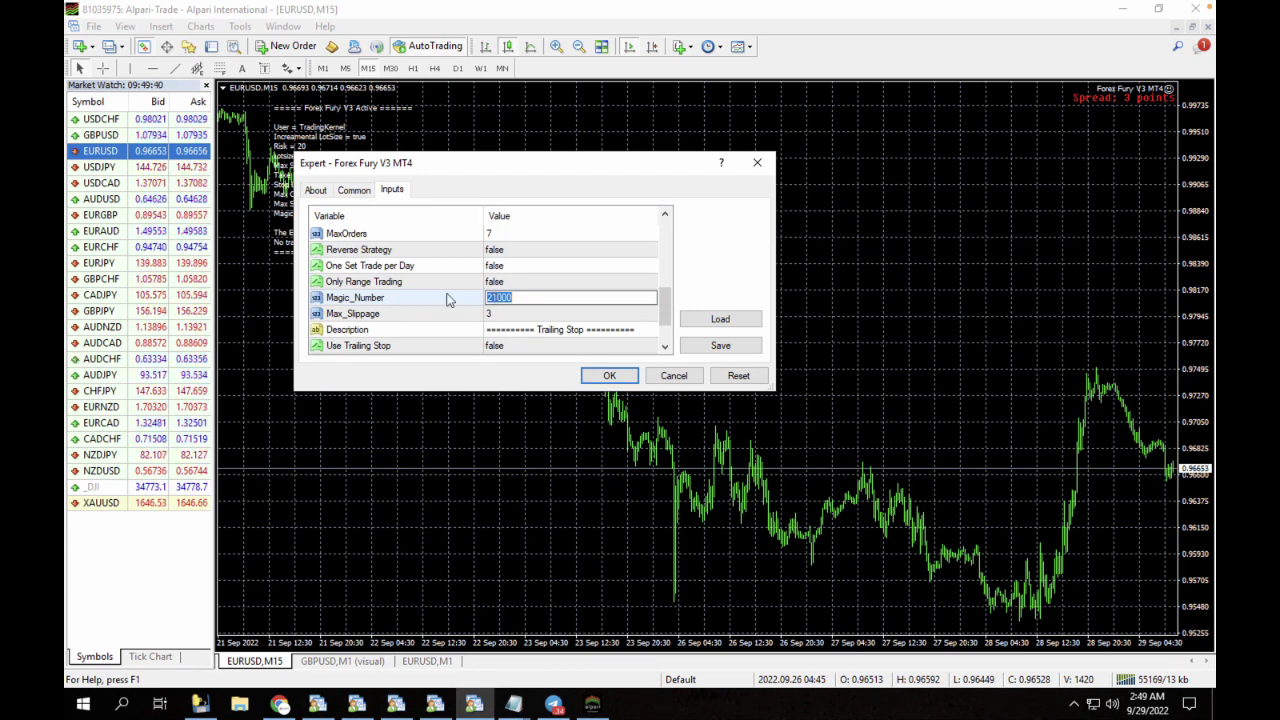
pyautogui.click(609, 378)
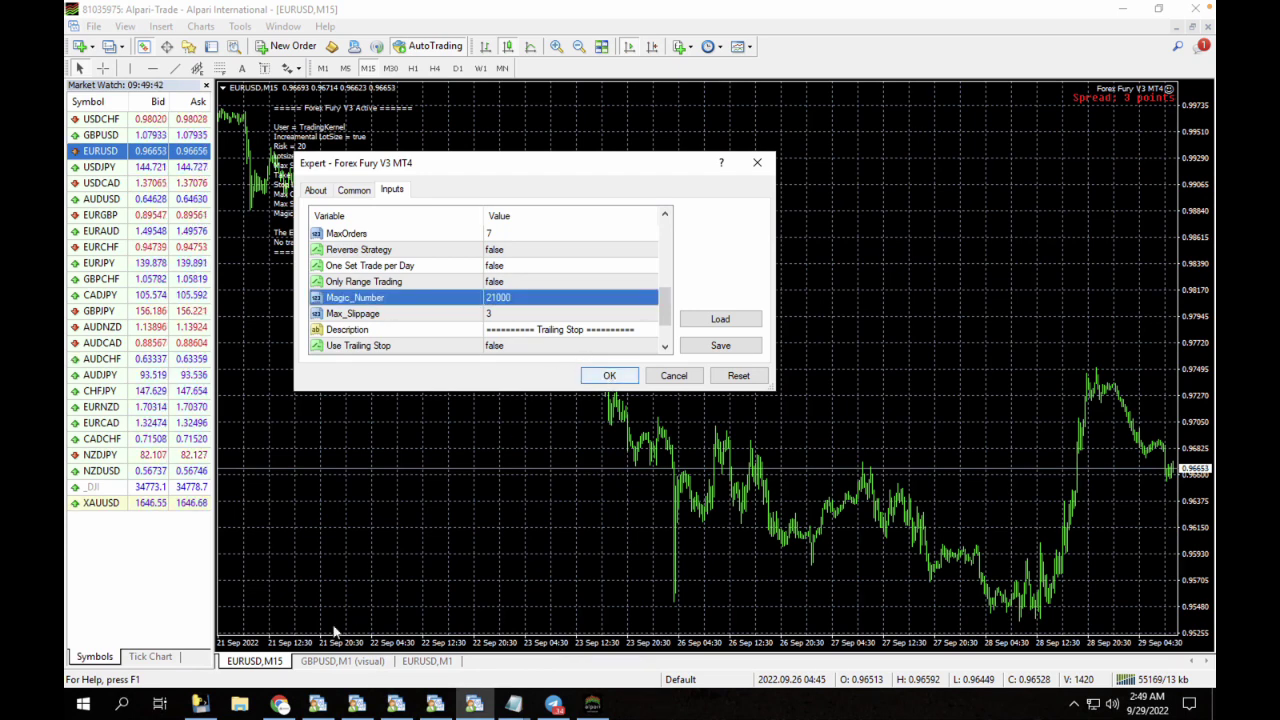
pyautogui.click(610, 378)
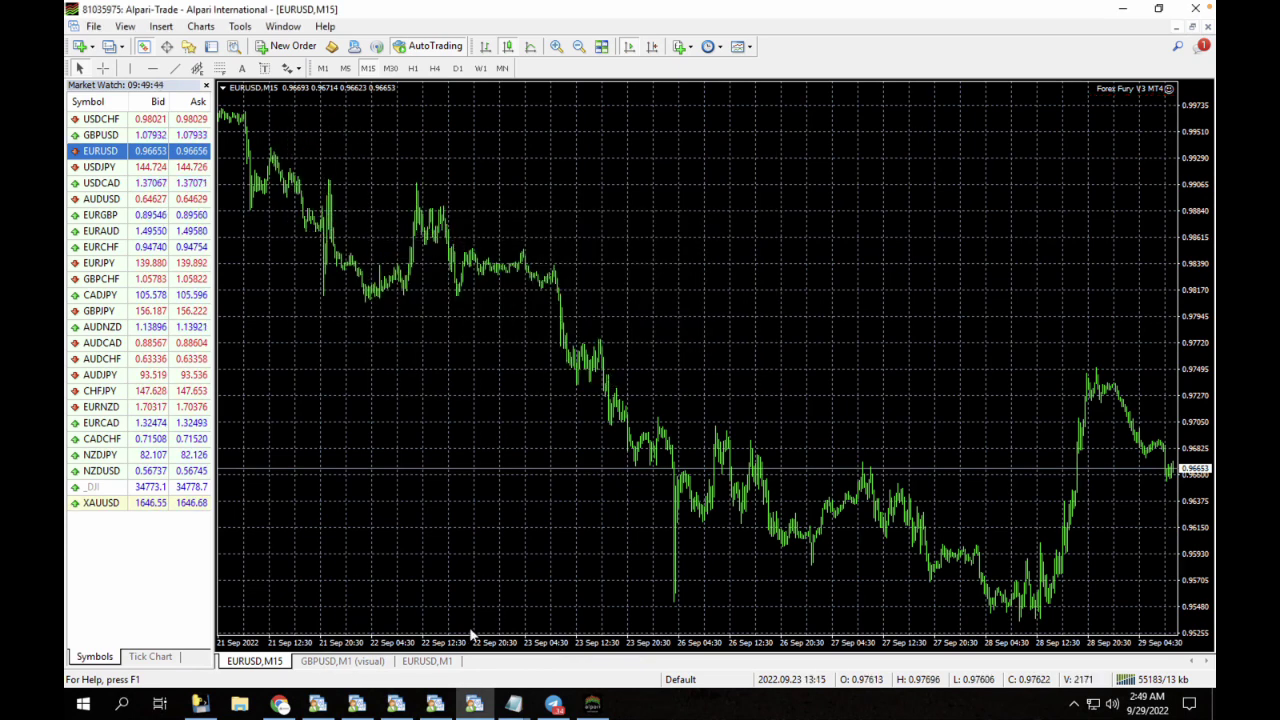
# In the Profit Target Lock expert's inputs on the EURUSD M1 chart, set MAGIC NUMBER to 21000.
pyautogui.click(433, 662)
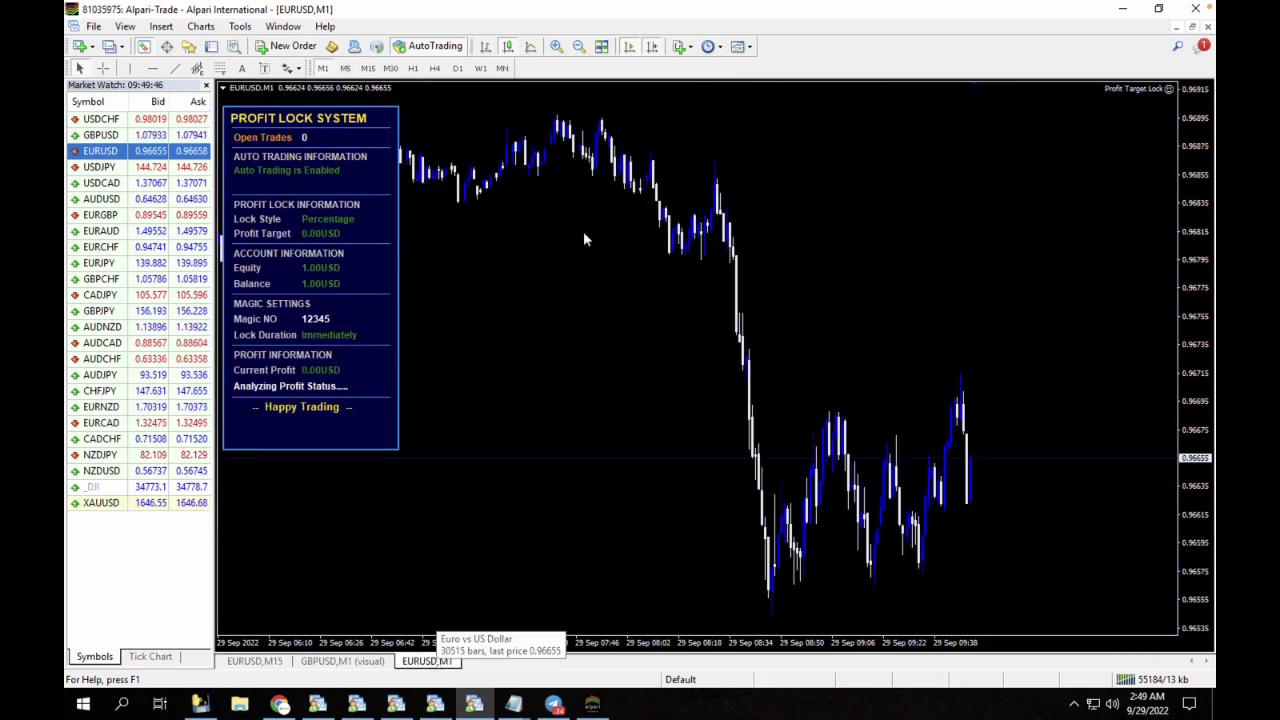
pyautogui.rightClick(560, 209)
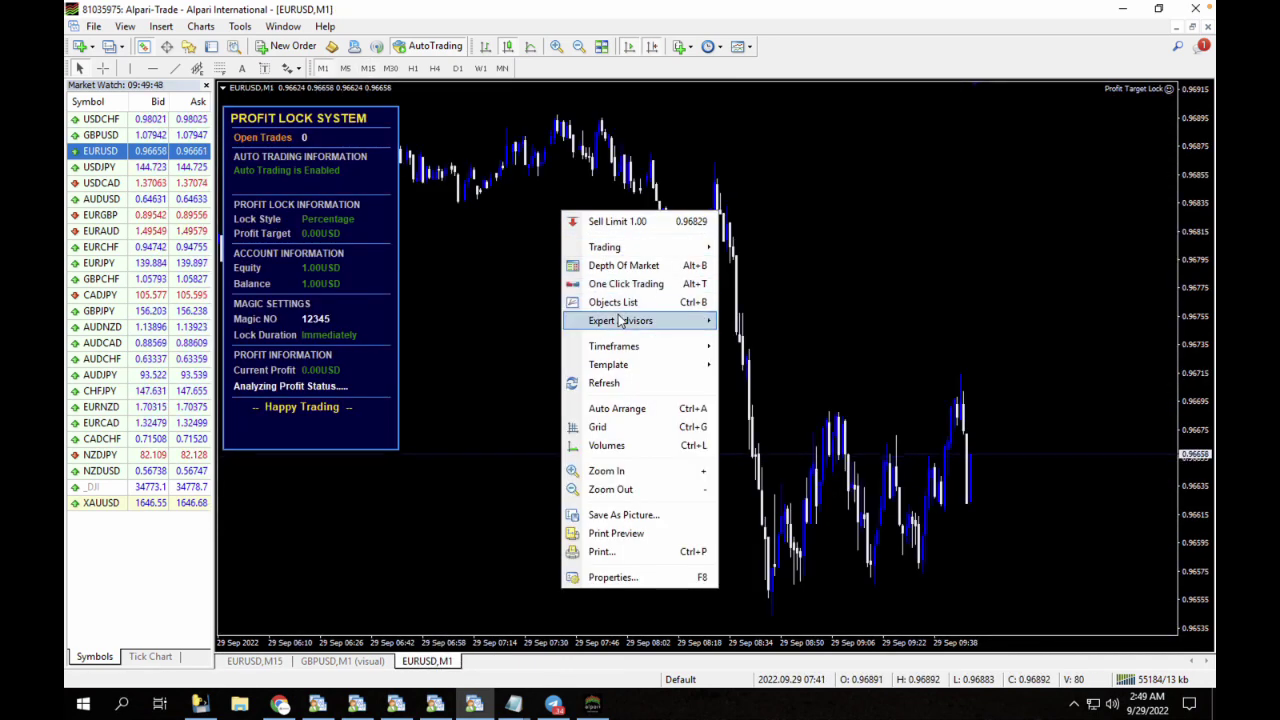
pyautogui.moveTo(620, 320)
pyautogui.click(738, 318)
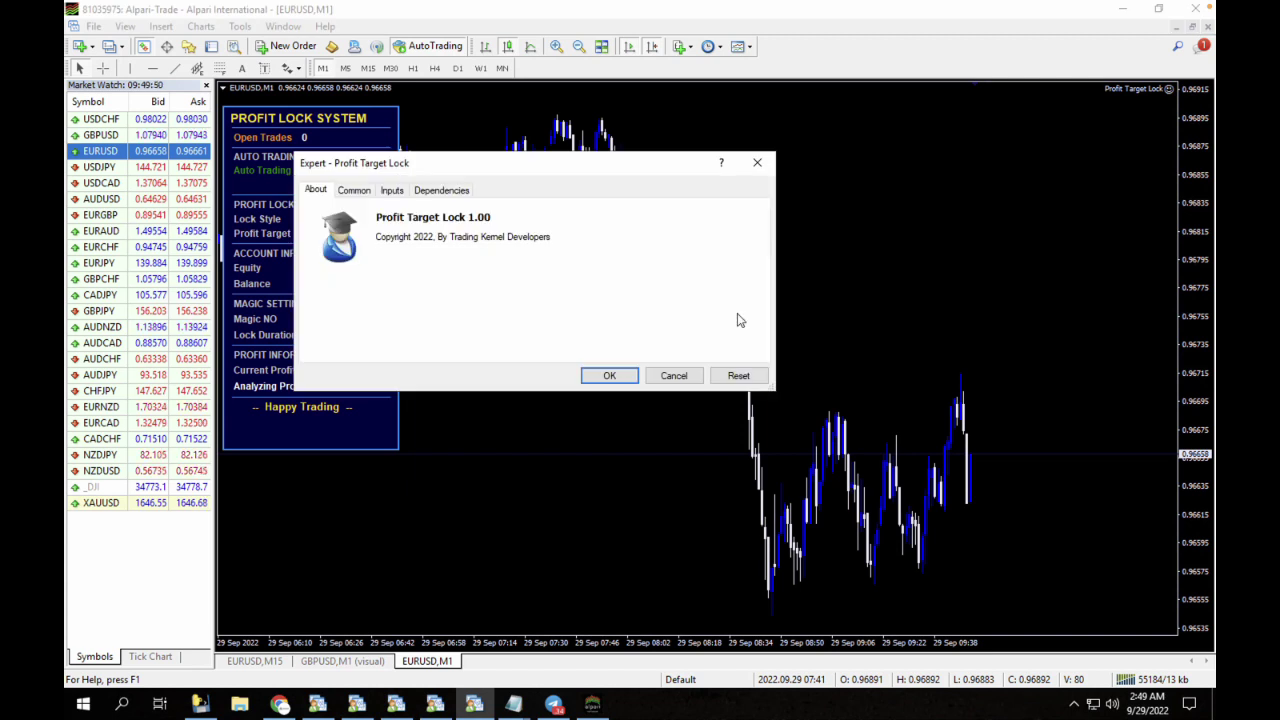
pyautogui.click(392, 190)
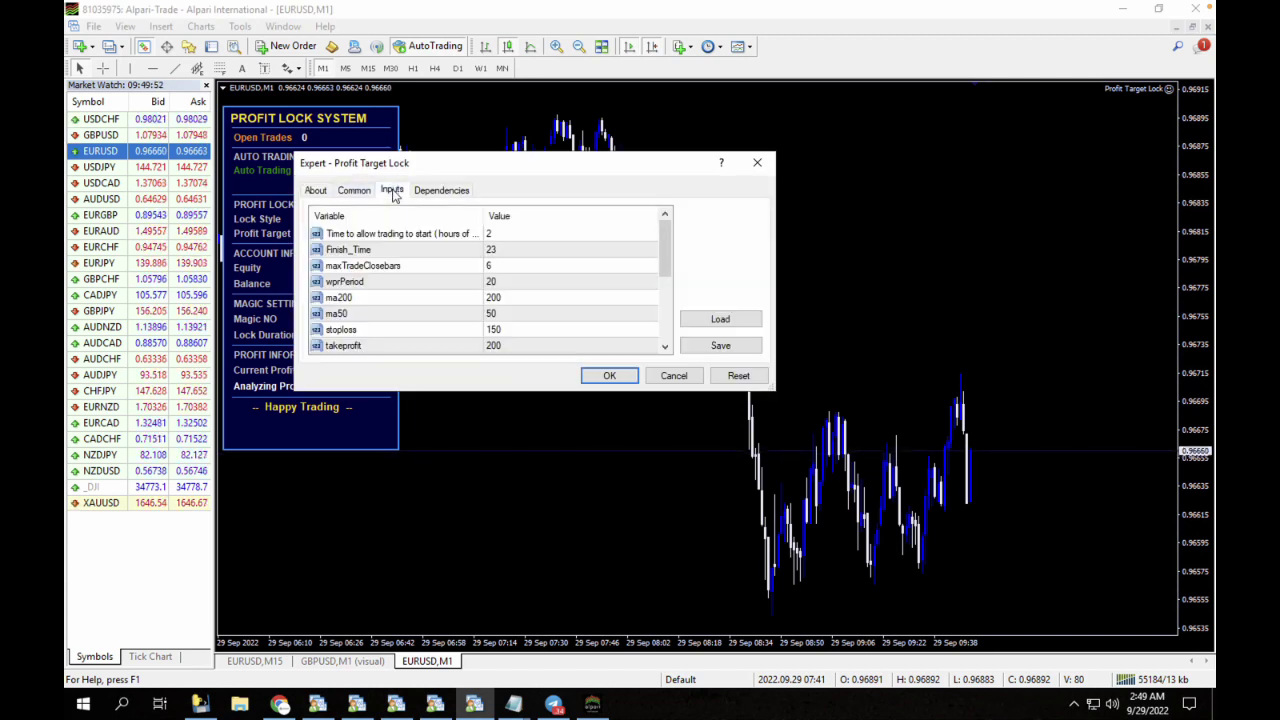
pyautogui.moveTo(665, 248); pyautogui.dragTo(665, 290)
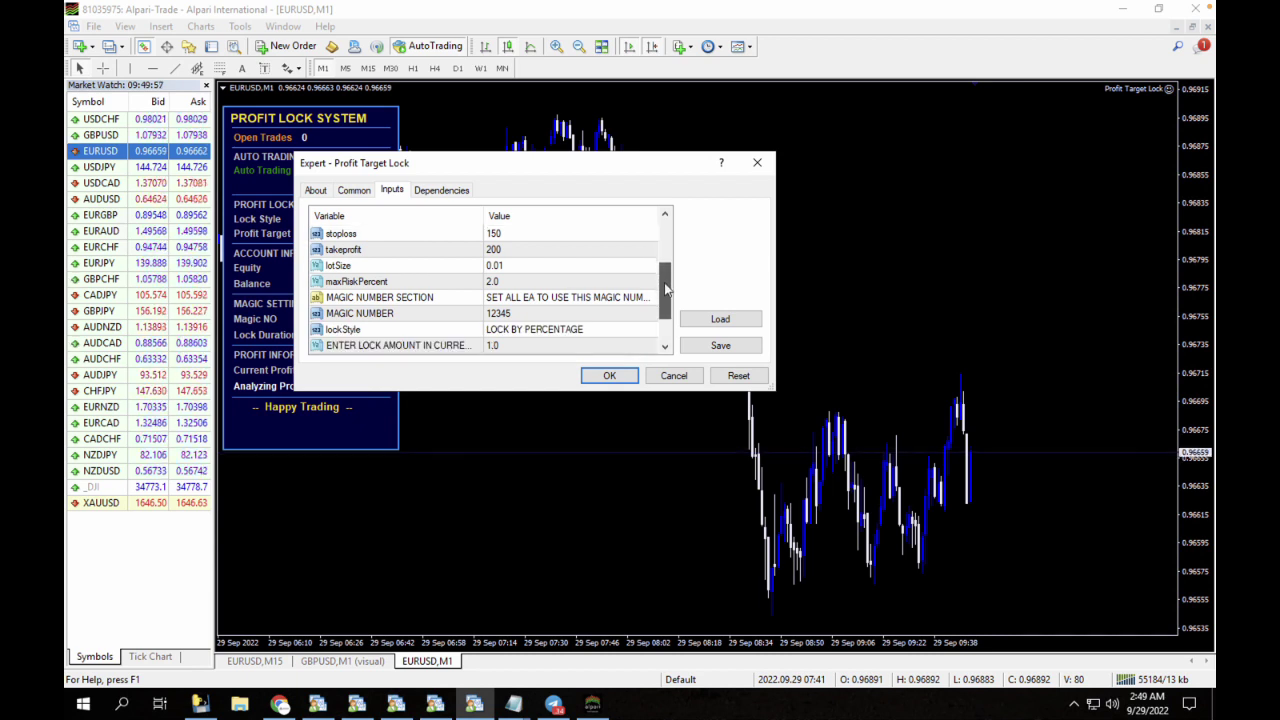
pyautogui.doubleClick(503, 313)
pyautogui.write('21000')
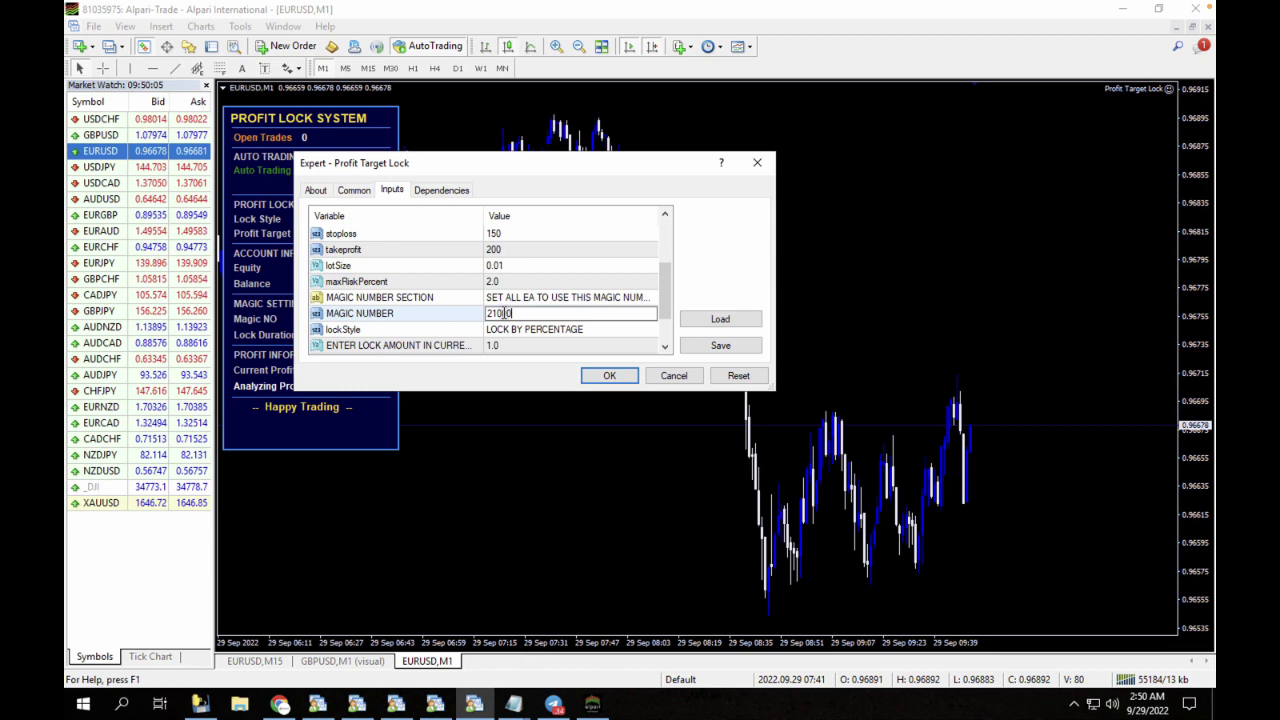
pyautogui.press('Return')
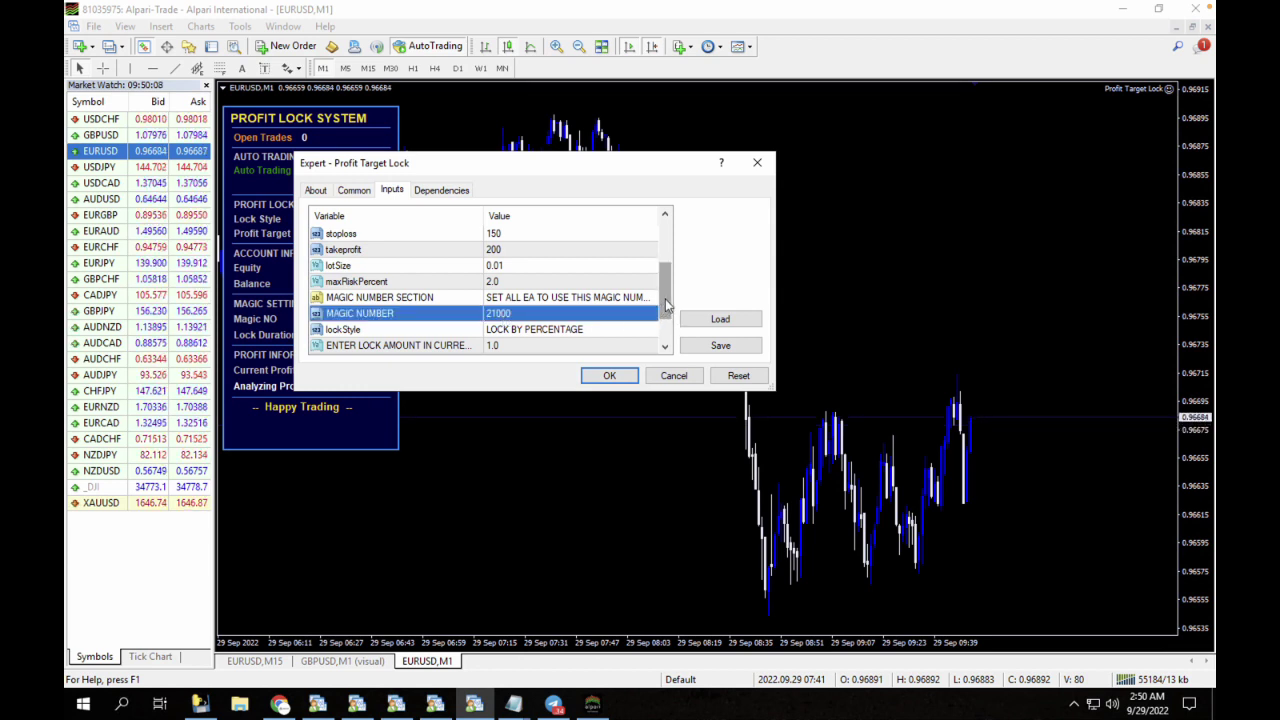
# Set the Profit Target Lock expert's lockStyle to LOCK BY REAL VALUE.
pyautogui.scroll(-1, 668, 323)
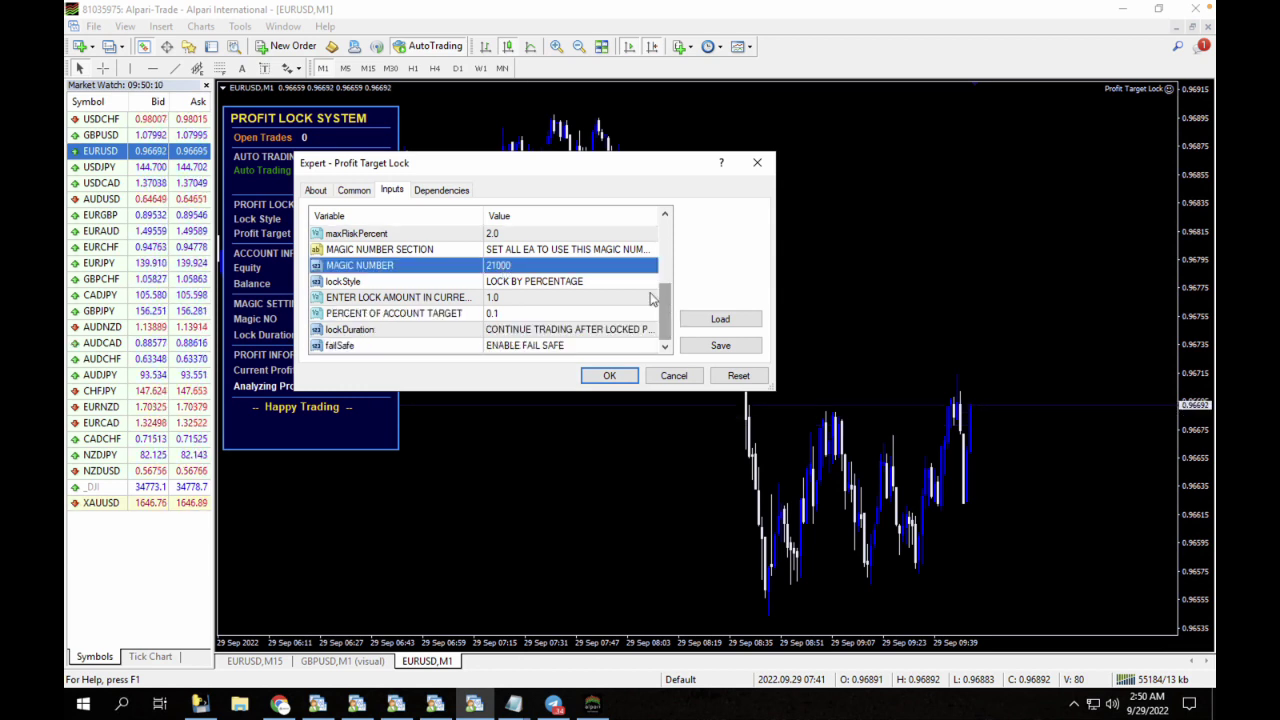
pyautogui.click(561, 284)
pyautogui.click(561, 284)
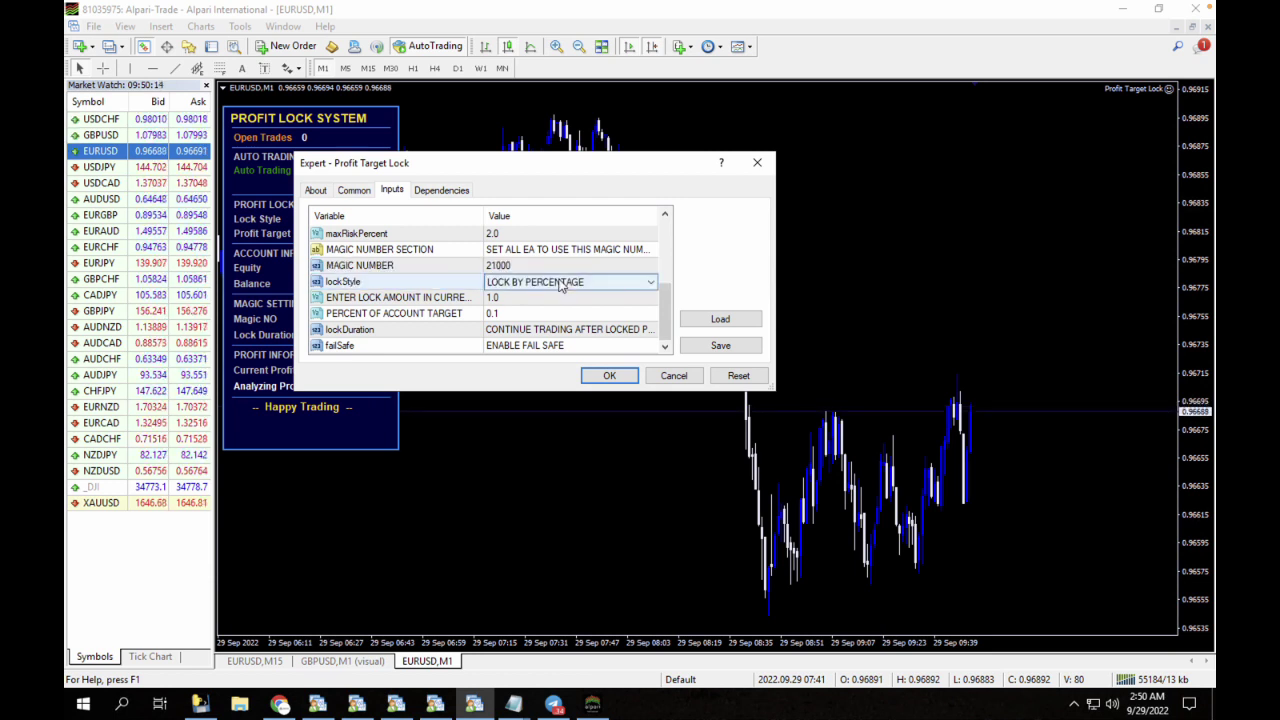
pyautogui.click(561, 284)
pyautogui.click(549, 308)
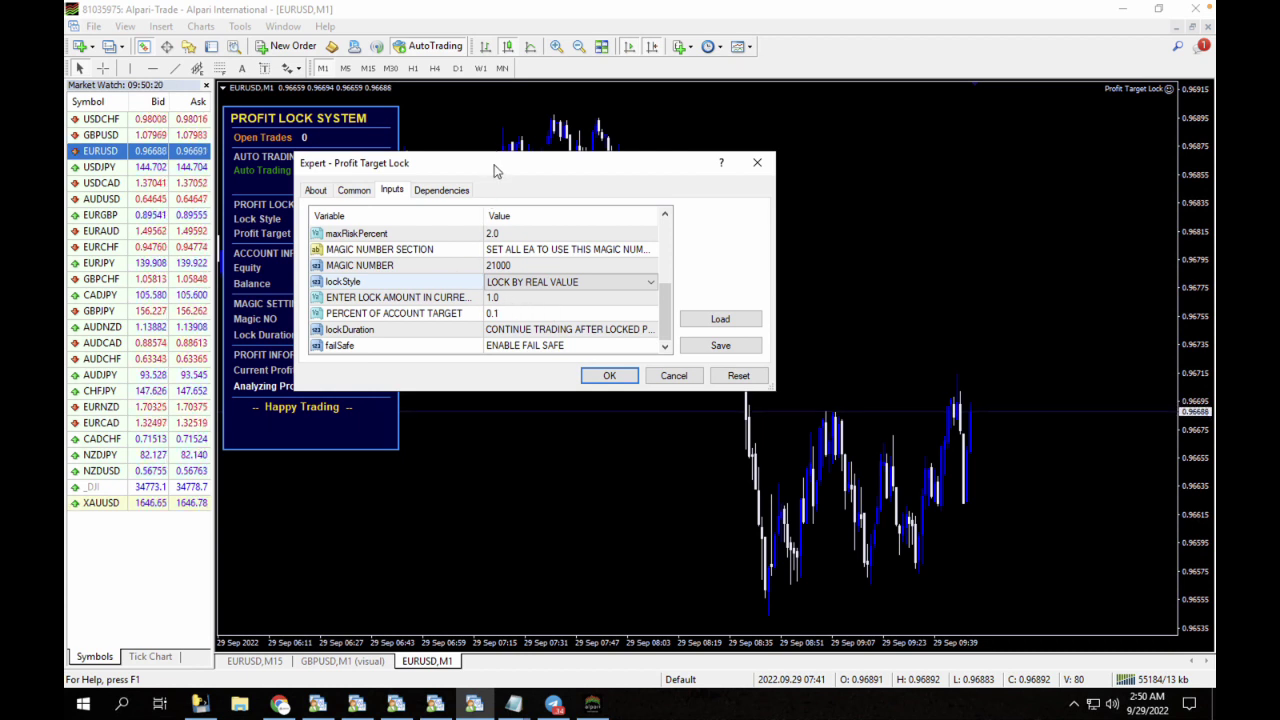
# Move the expert settings dialog clear of the Profit Lock System readout and set the lock amount in currency to 200.
pyautogui.moveTo(491, 166); pyautogui.dragTo(731, 180)
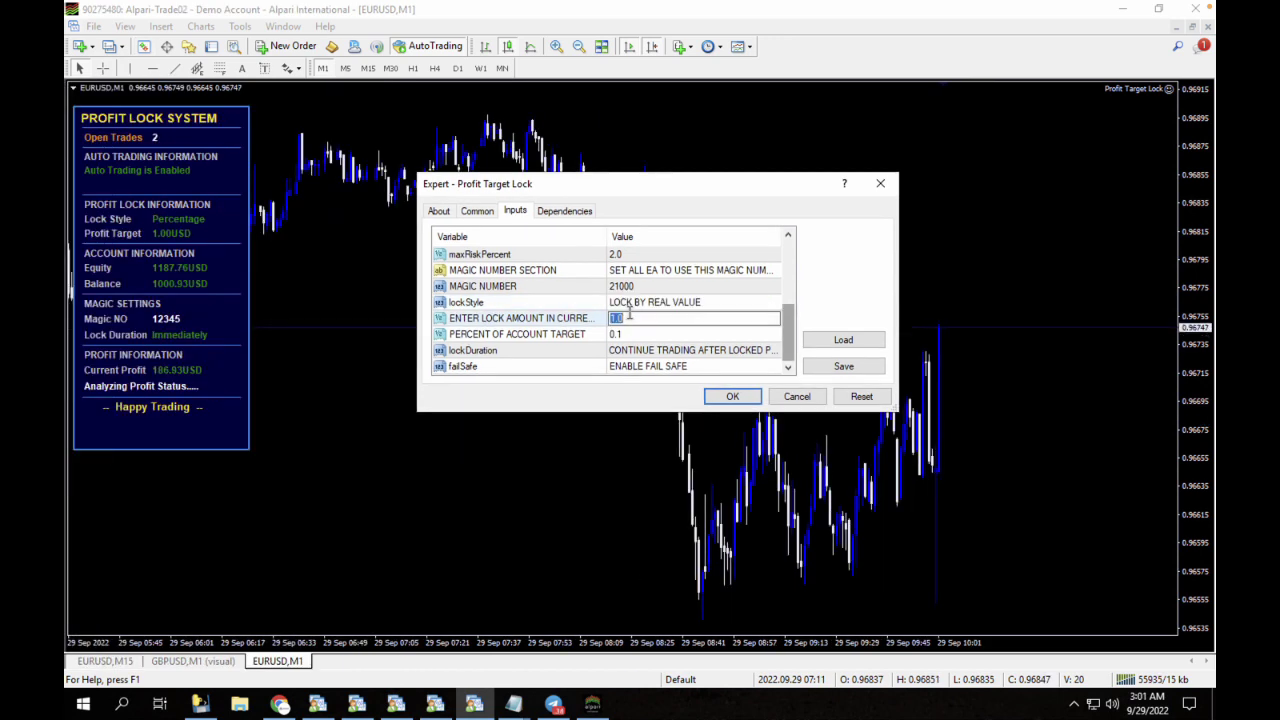
pyautogui.write('200')
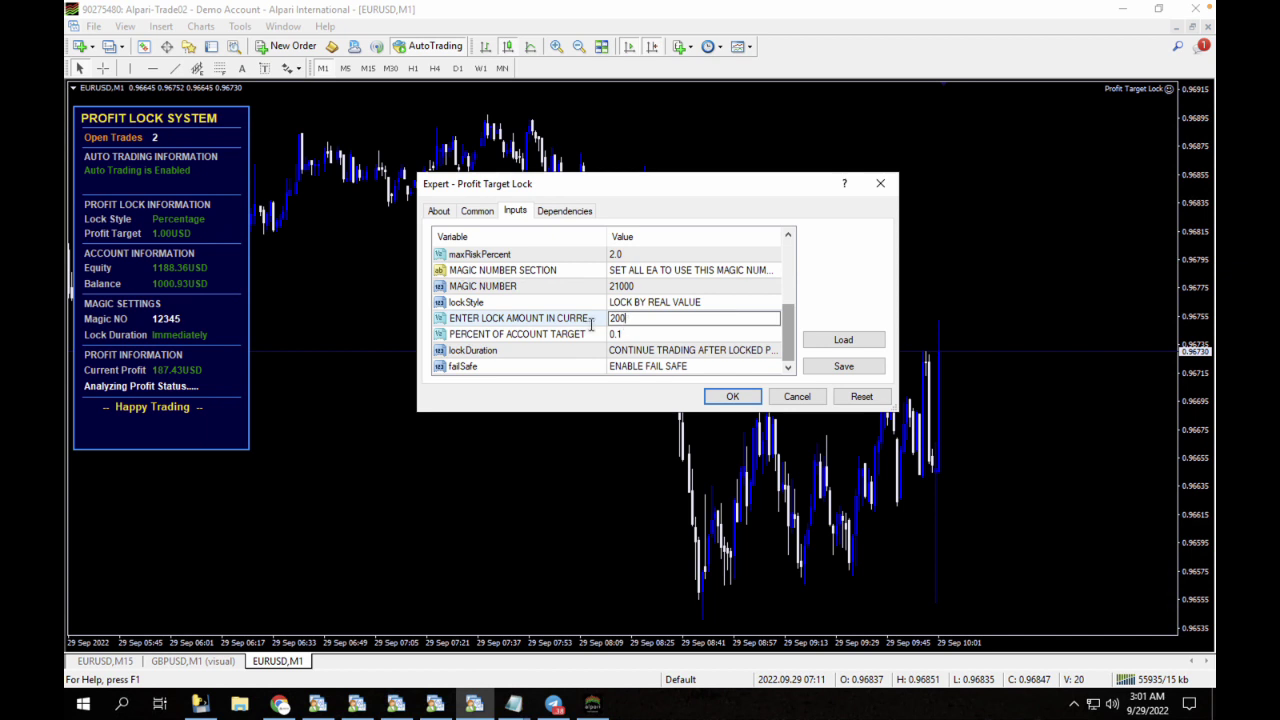
pyautogui.click(643, 340)
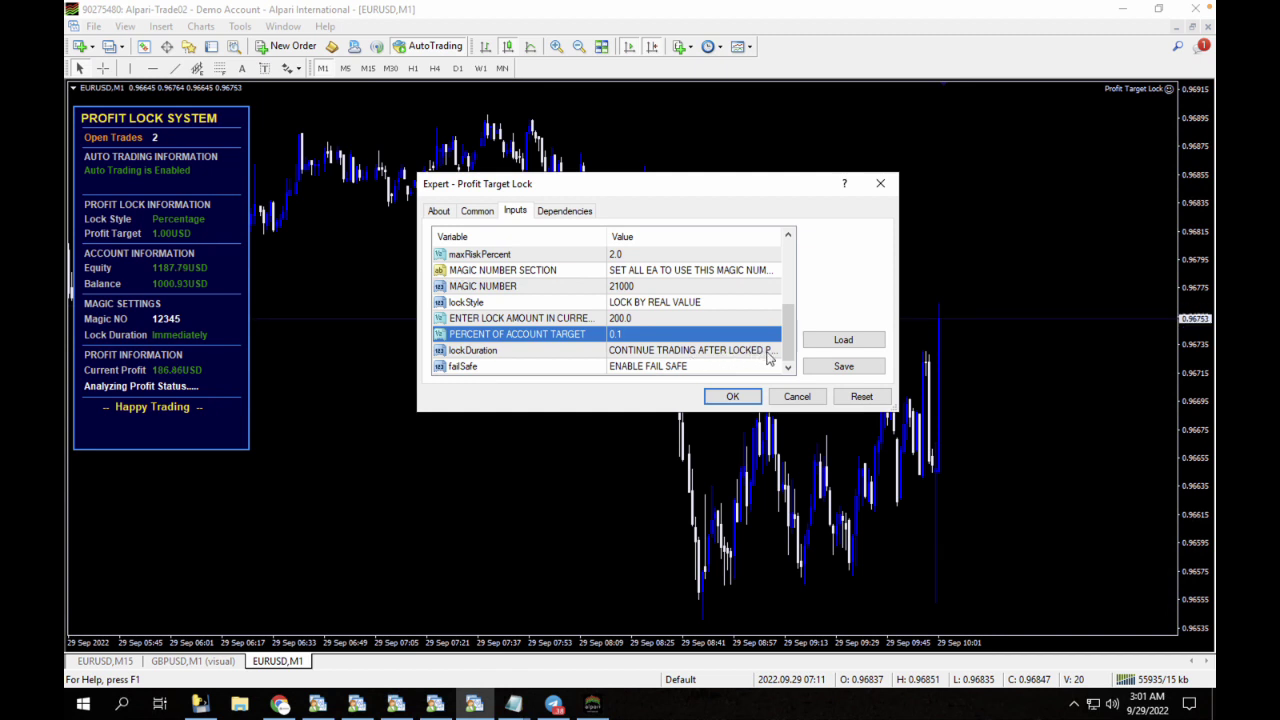
# Set lockDuration to STOP TRADING TILL I COME BACK ON, apply the expert settings, and dismiss the expert's removal message.
pyautogui.click(744, 351)
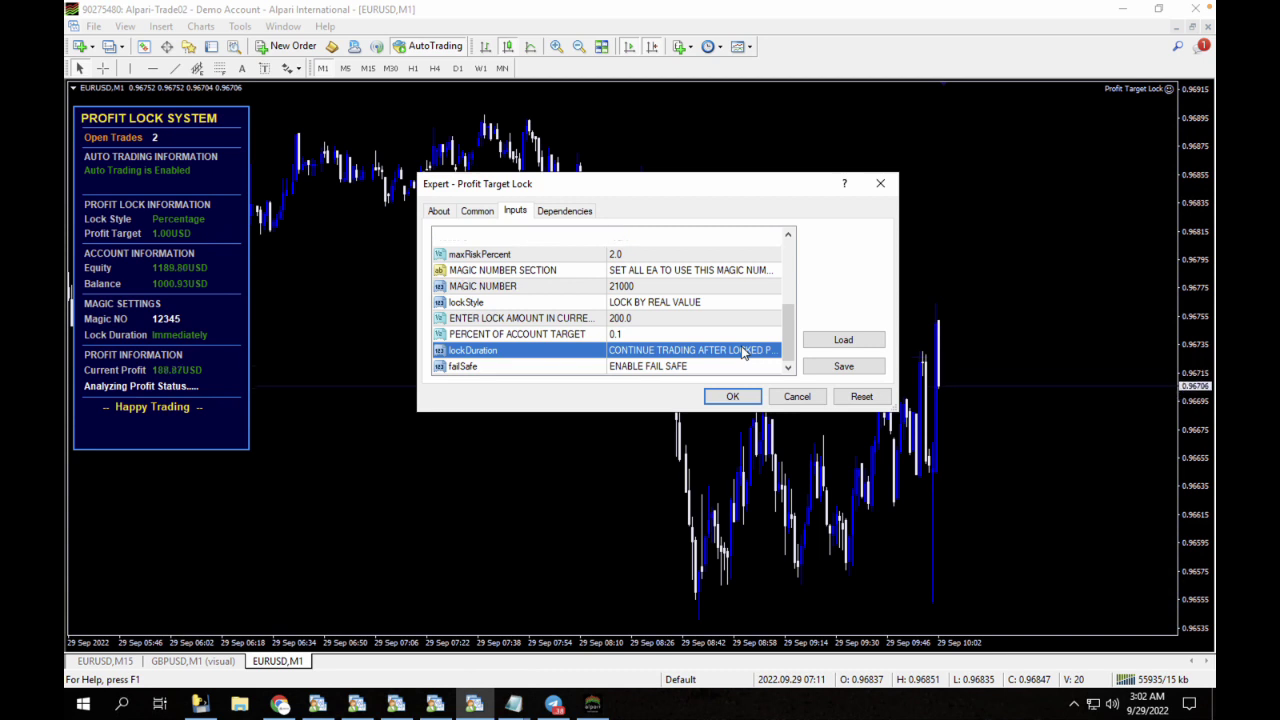
pyautogui.click(744, 351)
pyautogui.click(744, 351)
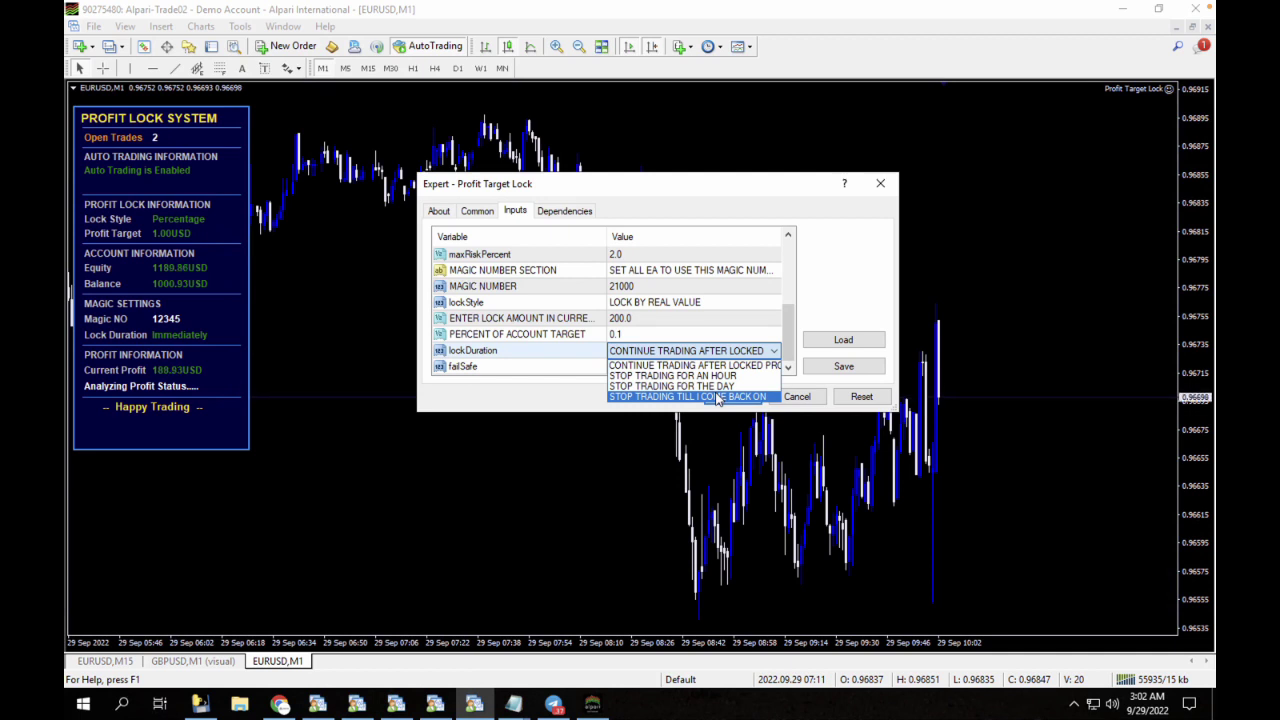
pyautogui.click(717, 397)
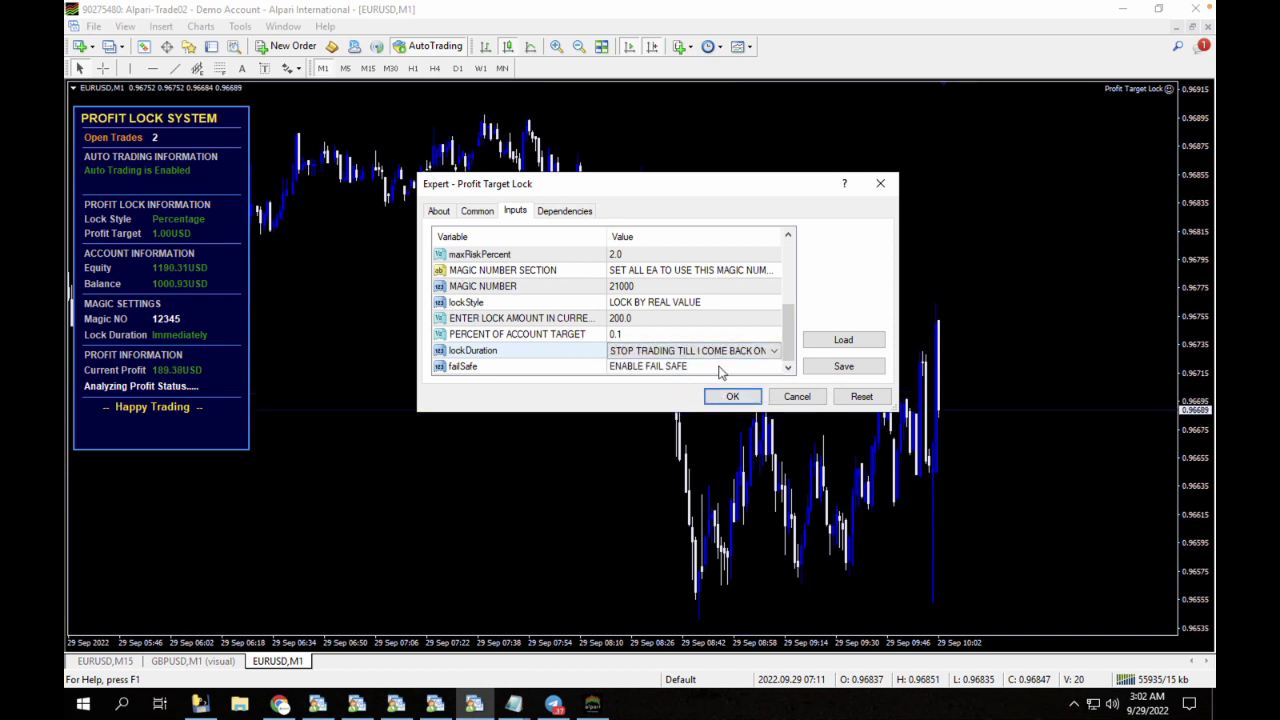
pyautogui.click(792, 355)
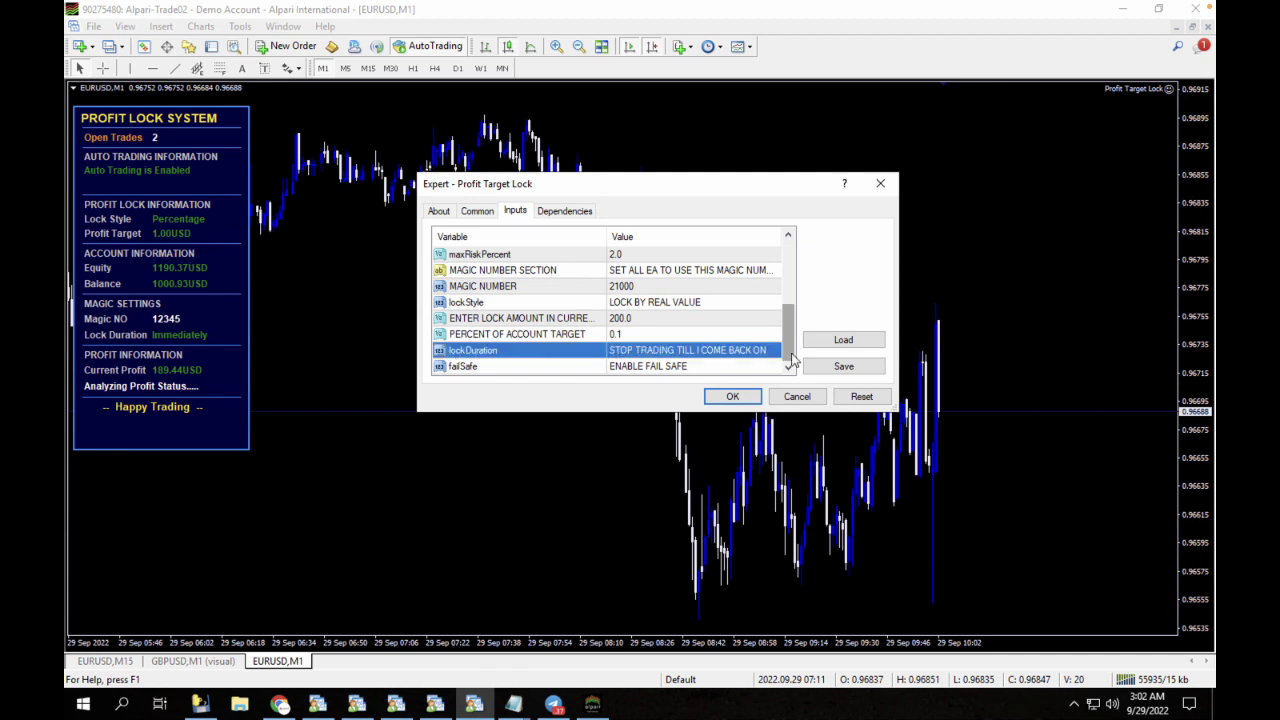
pyautogui.click(735, 397)
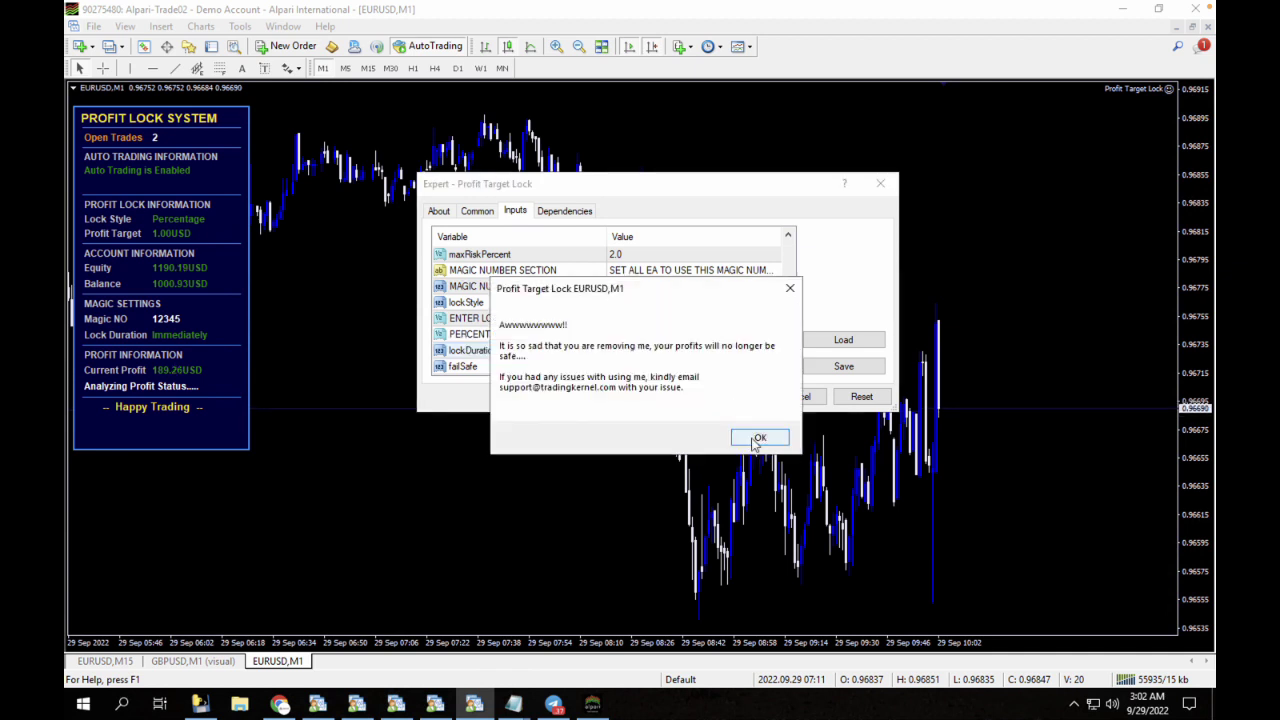
pyautogui.click(758, 440)
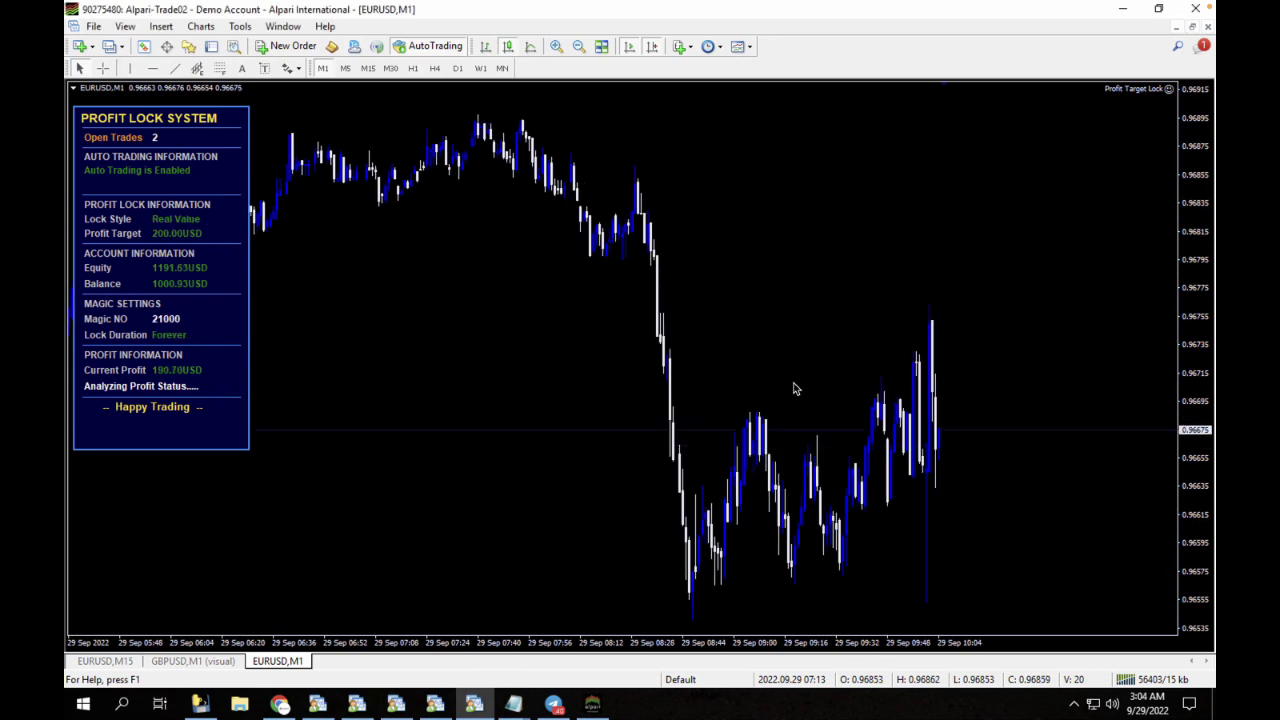